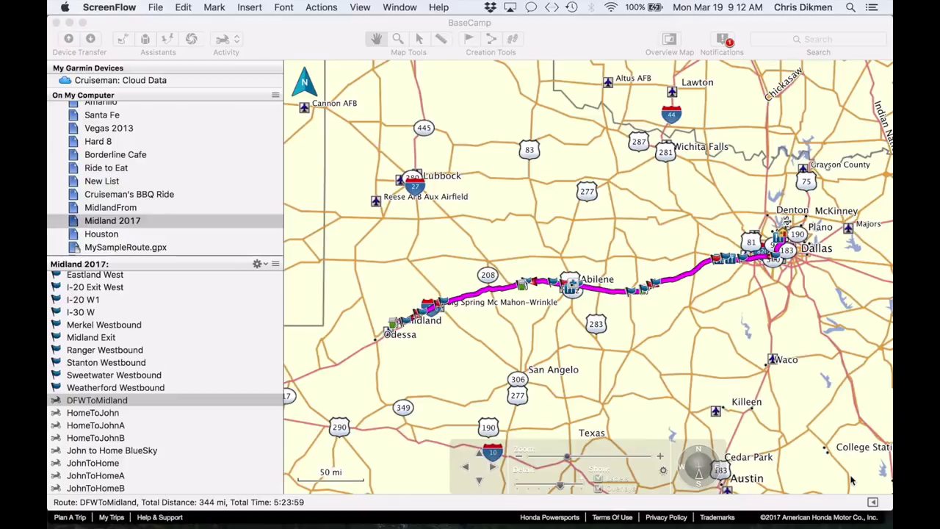
# Bring BaseCamp forward, showing the 344 mi DFWToMidland route from the Midland 2017 list
pyautogui.click(282, 31)
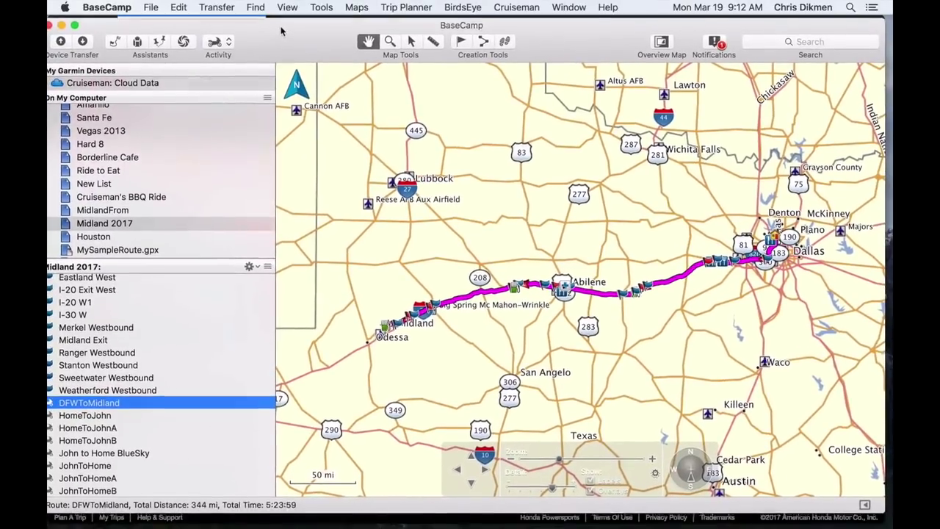
# Review the DFWToMidland route's via points, Home through Johns House, then close the details window
pyautogui.moveTo(281, 31); pyautogui.dragTo(288, 29)
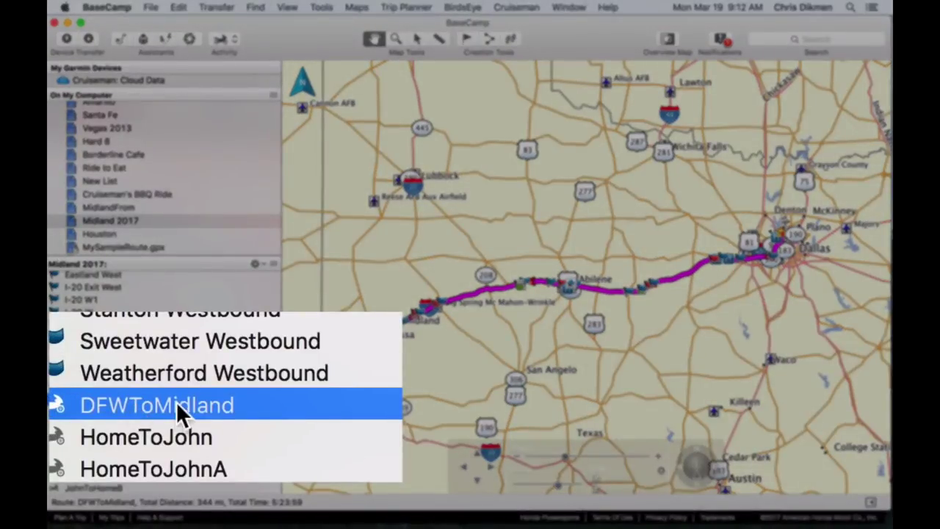
pyautogui.doubleClick(175, 401)
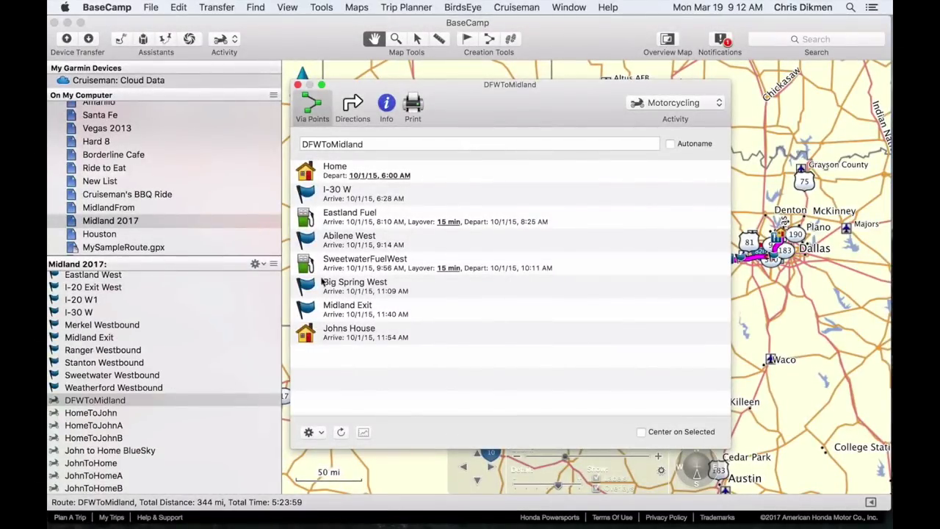
pyautogui.moveTo(327, 353)
pyautogui.moveTo(365, 87); pyautogui.dragTo(341, 85)
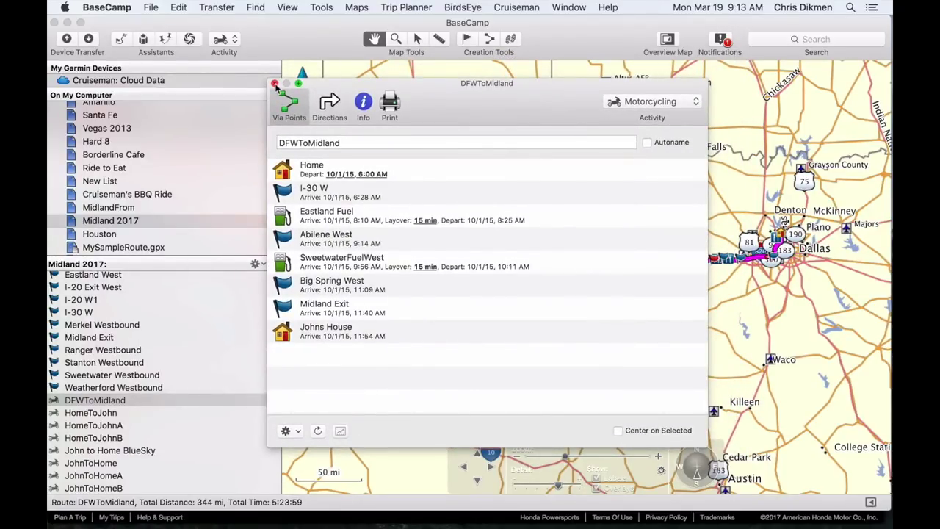
pyautogui.click(275, 85)
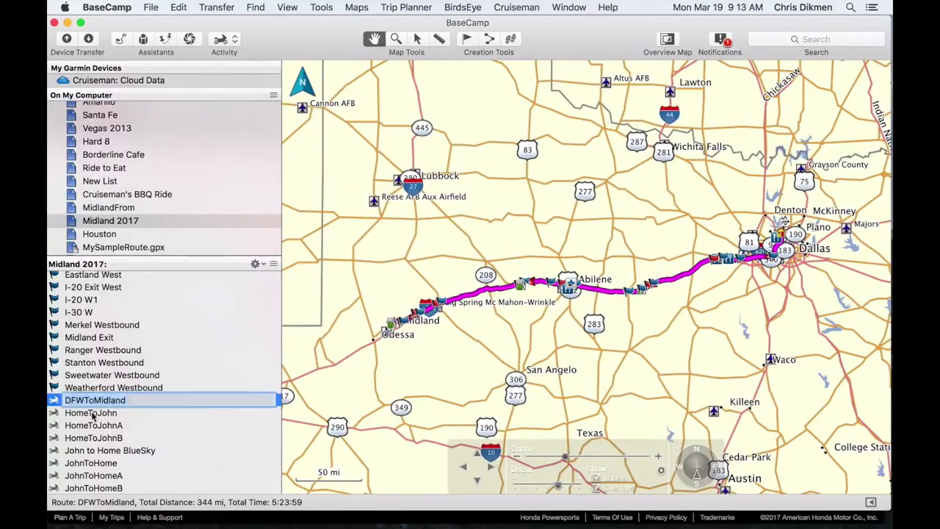
# Select the HomeToJohn and HomeToJohnA routes, then reselect DFWToMidland
pyautogui.click(93, 413)
pyautogui.click(94, 427)
pyautogui.click(98, 400)
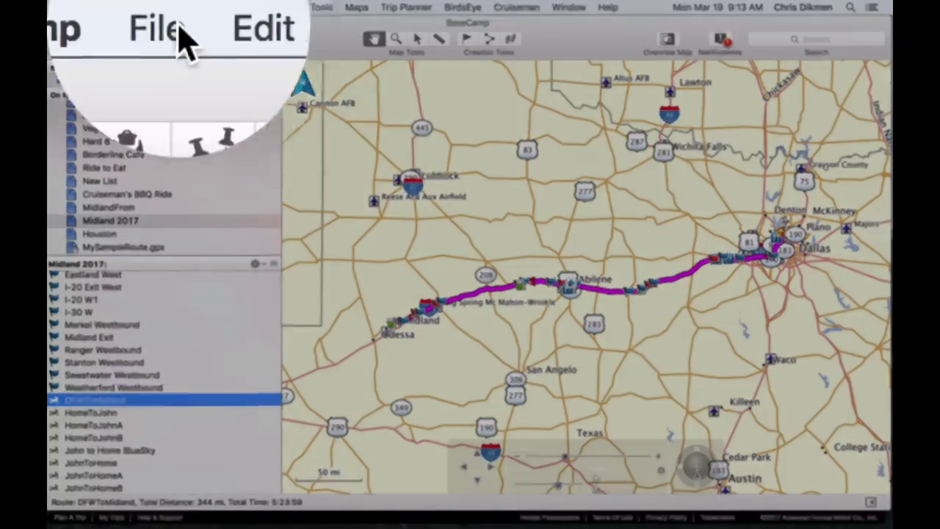
# Export the selected DFWToMidland route as GPX v1.1 into WingGPS/From Basecamp
pyautogui.click(156, 7)
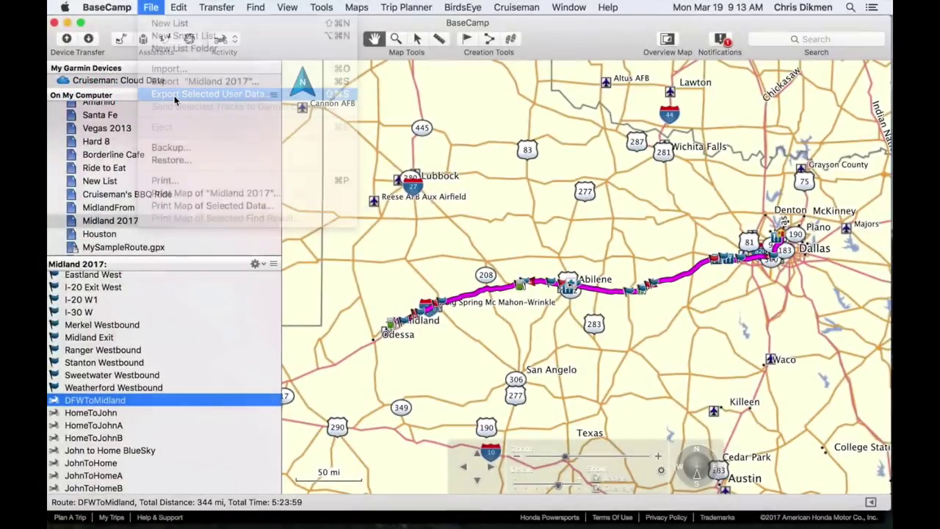
pyautogui.click(174, 95)
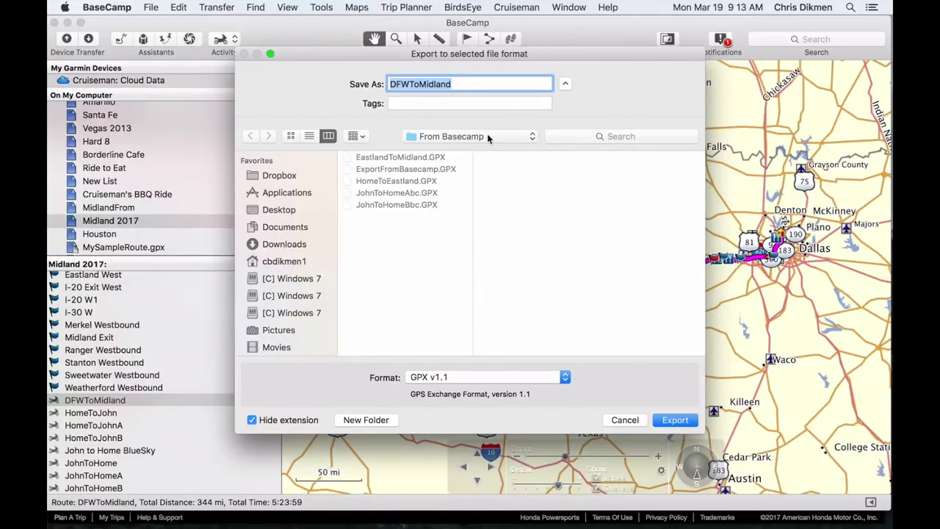
pyautogui.click(456, 138)
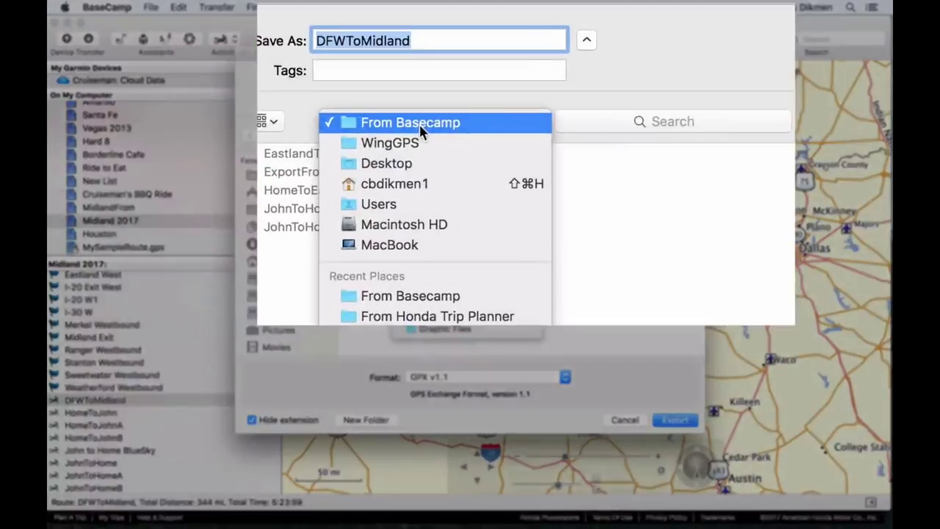
pyautogui.click(411, 141)
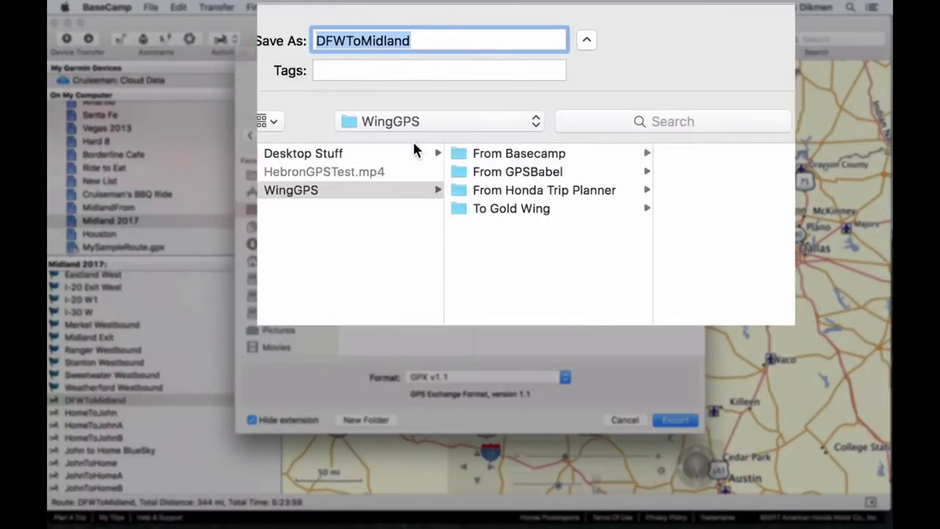
pyautogui.click(525, 158)
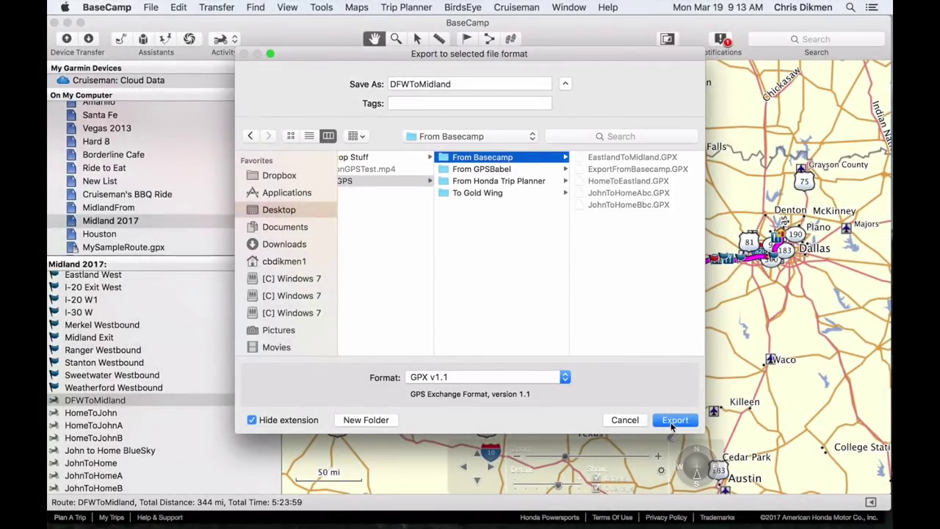
pyautogui.click(673, 420)
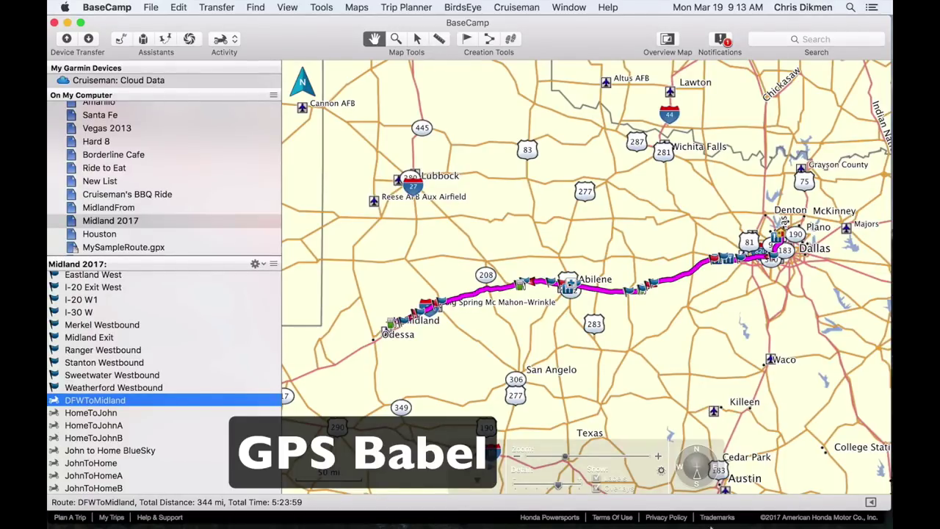
# Launch GPSBabelFE from the Dock and minimise BaseCamp
pyautogui.moveTo(682, 515)
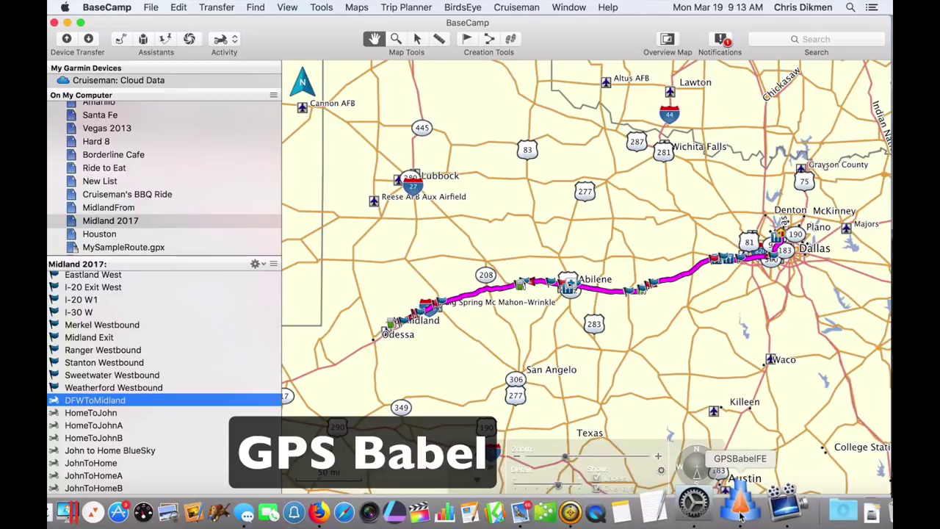
pyautogui.click(740, 514)
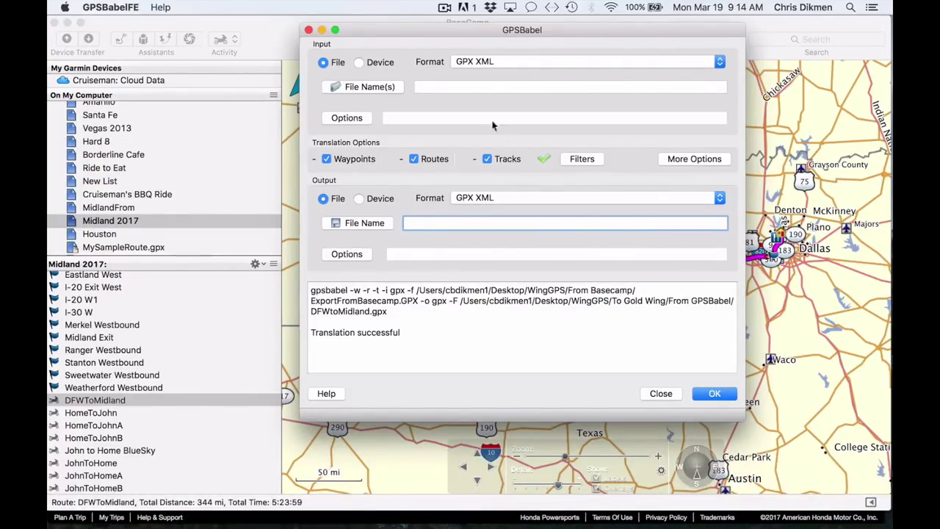
pyautogui.click(67, 23)
# Reposition the GPSBabel window and keep GPX XML as the input format
pyautogui.click(69, 26)
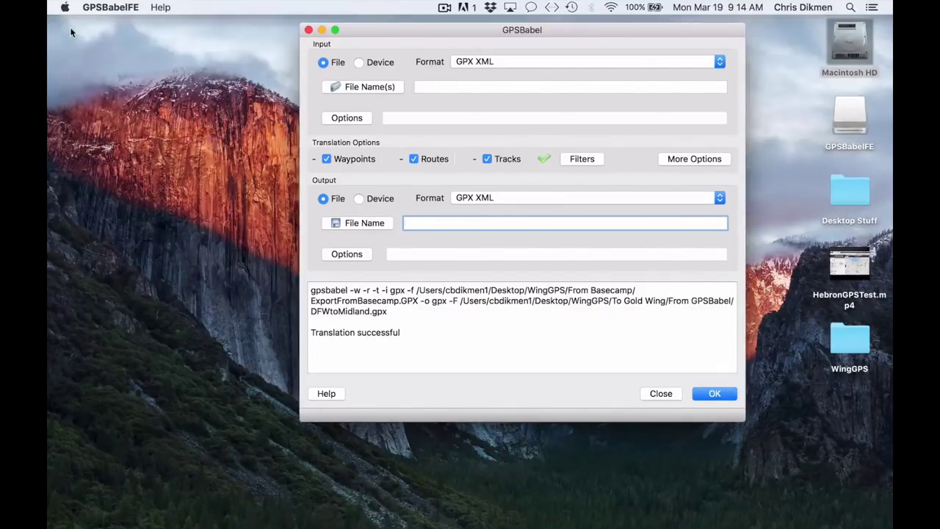
pyautogui.moveTo(582, 29); pyautogui.dragTo(517, 60)
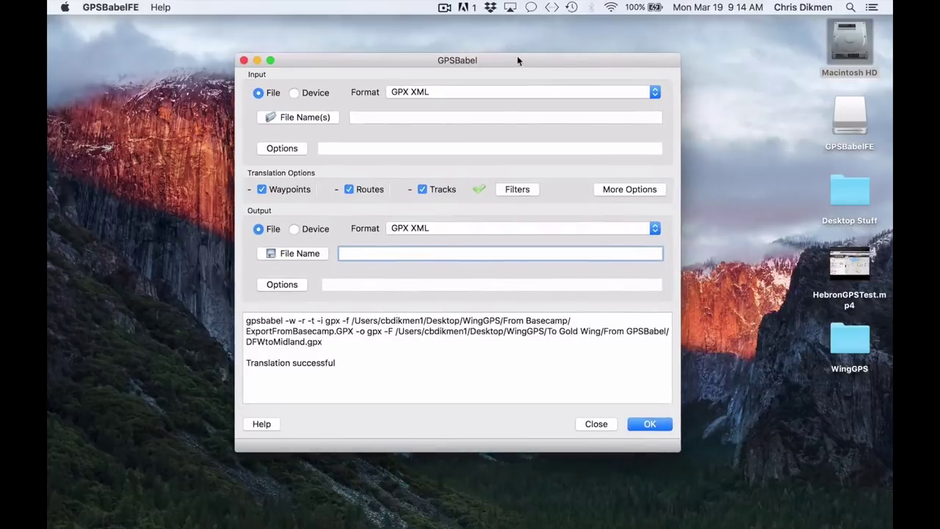
pyautogui.click(474, 92)
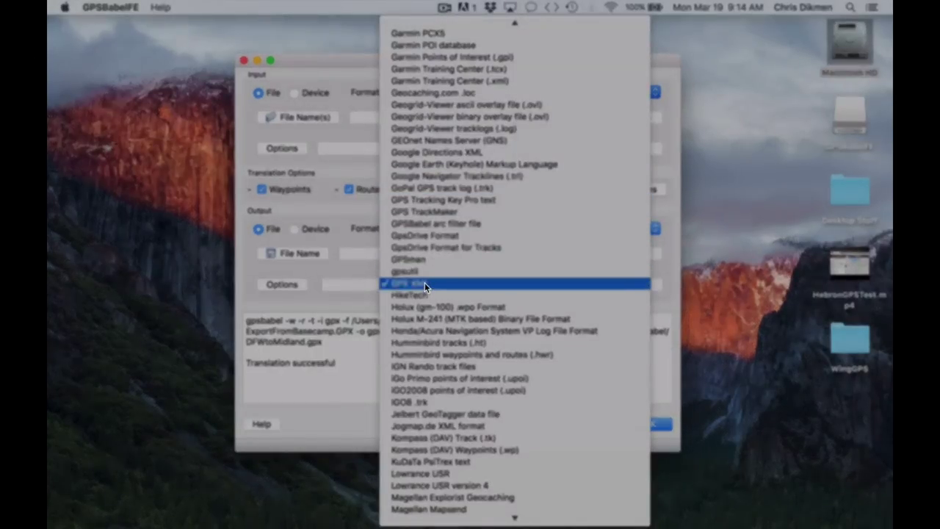
pyautogui.click(430, 284)
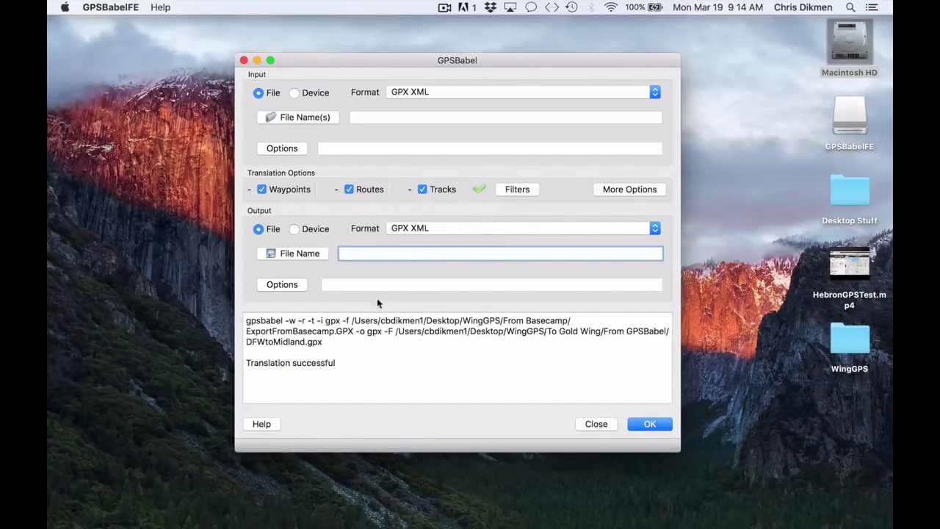
# Choose DFWToMidland.GPX from Desktop/WingGPS/From Basecamp as the input file
pyautogui.click(324, 118)
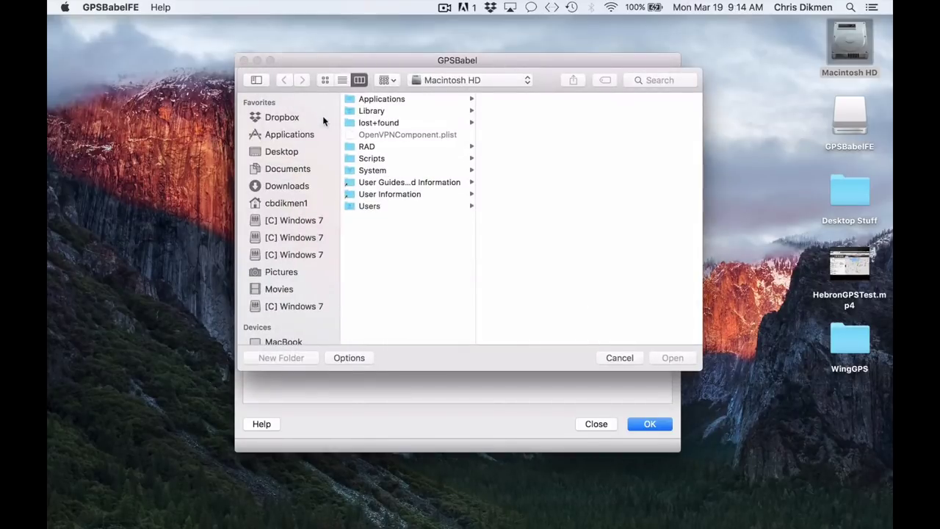
pyautogui.click(294, 154)
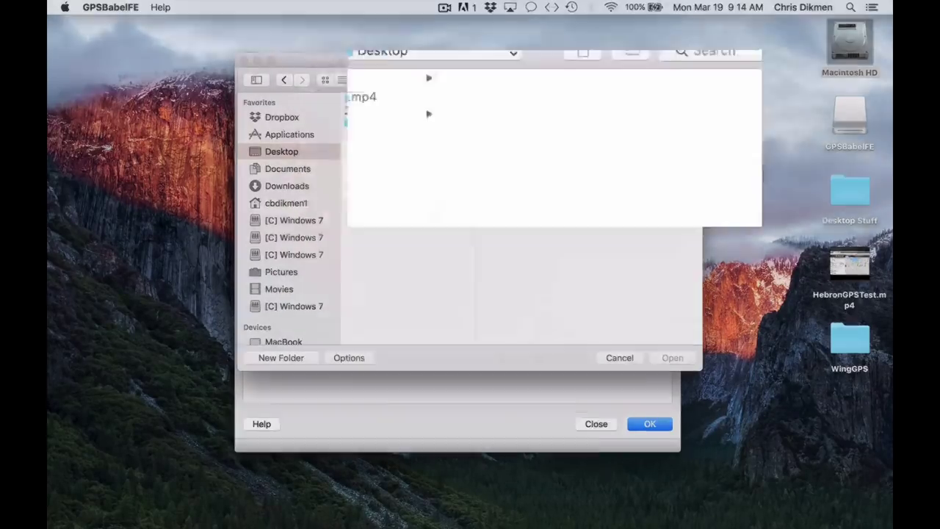
pyautogui.click(385, 114)
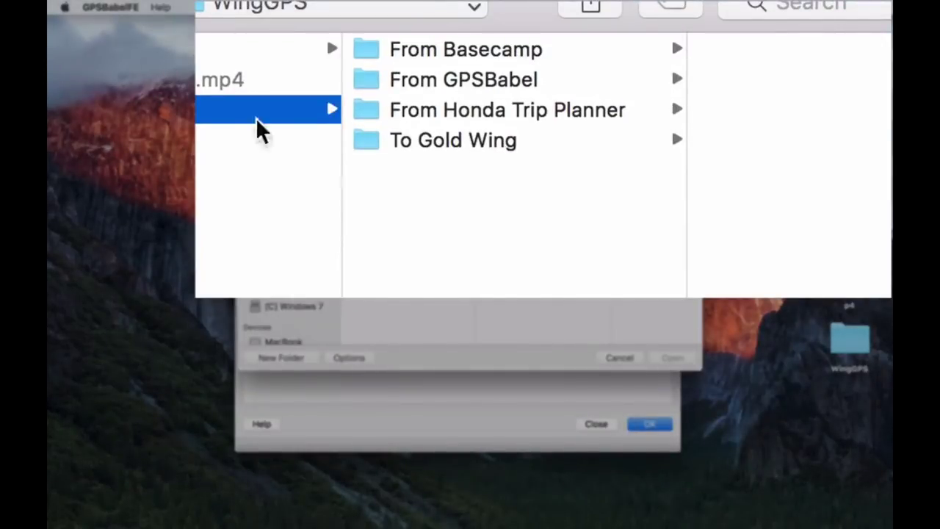
pyautogui.click(390, 46)
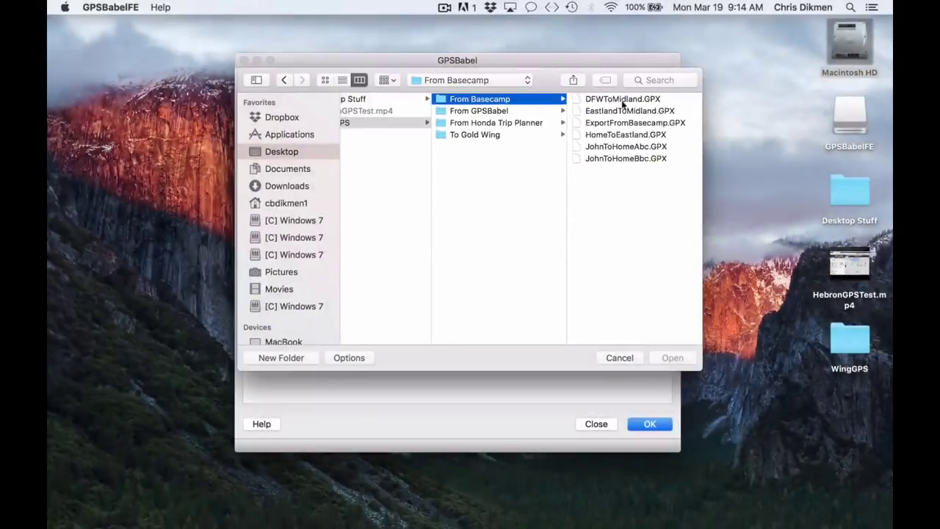
pyautogui.click(714, 57)
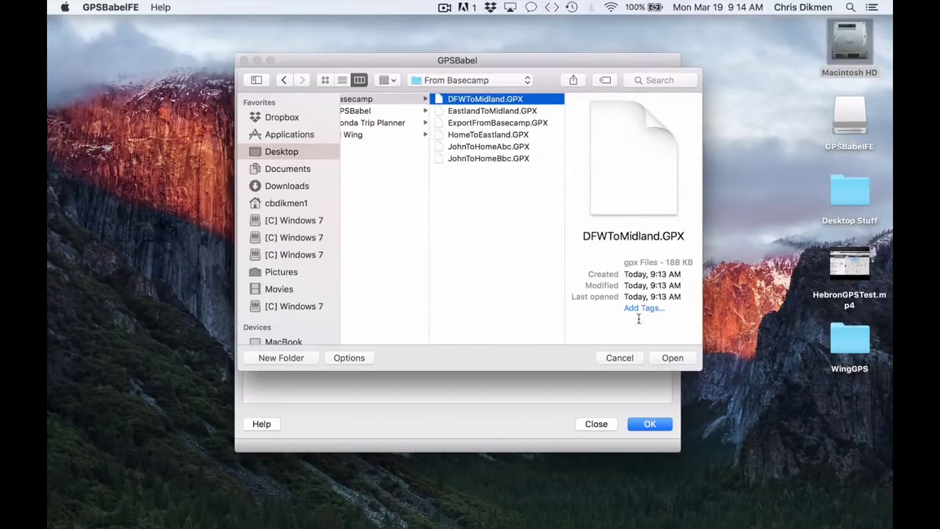
pyautogui.click(663, 364)
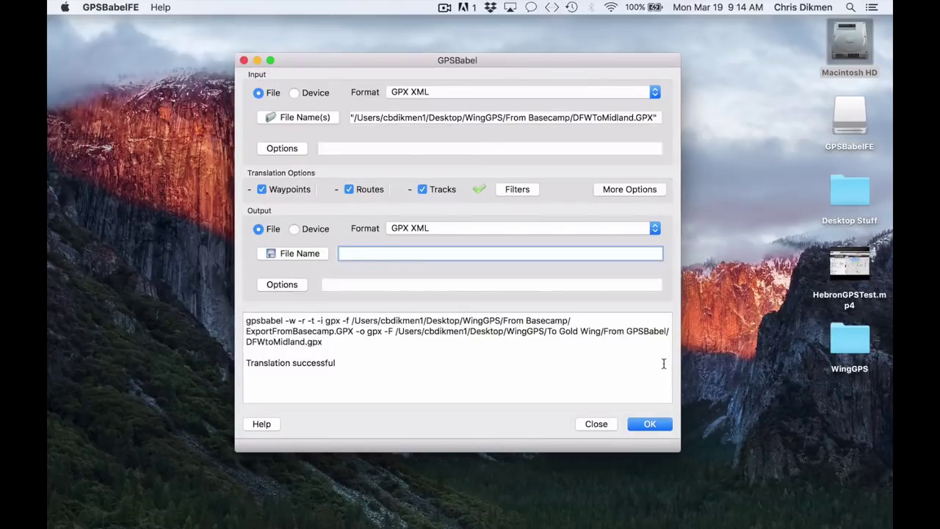
# Set the output file to DFWtoMidland.gpx in WingGPS/From GPSBabel
pyautogui.click(299, 151)
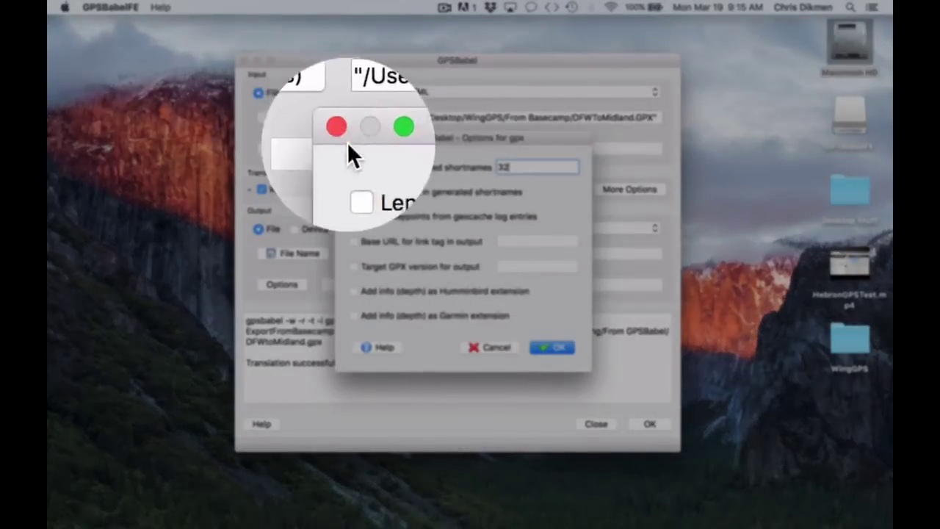
pyautogui.click(340, 138)
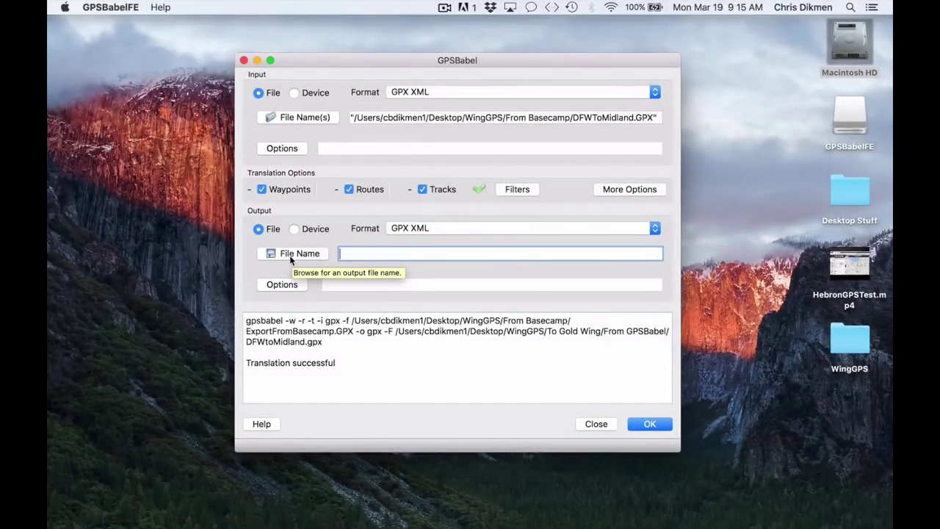
pyautogui.click(289, 254)
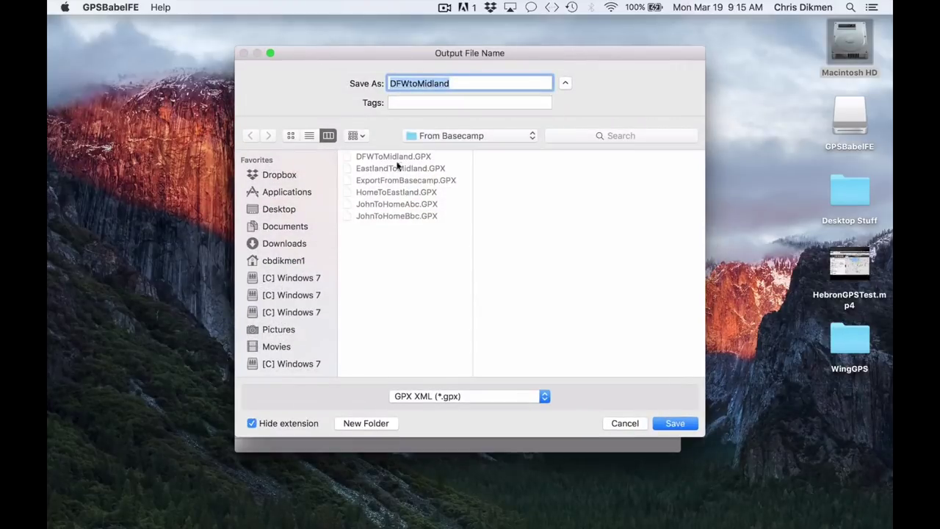
pyautogui.click(423, 136)
pyautogui.click(423, 149)
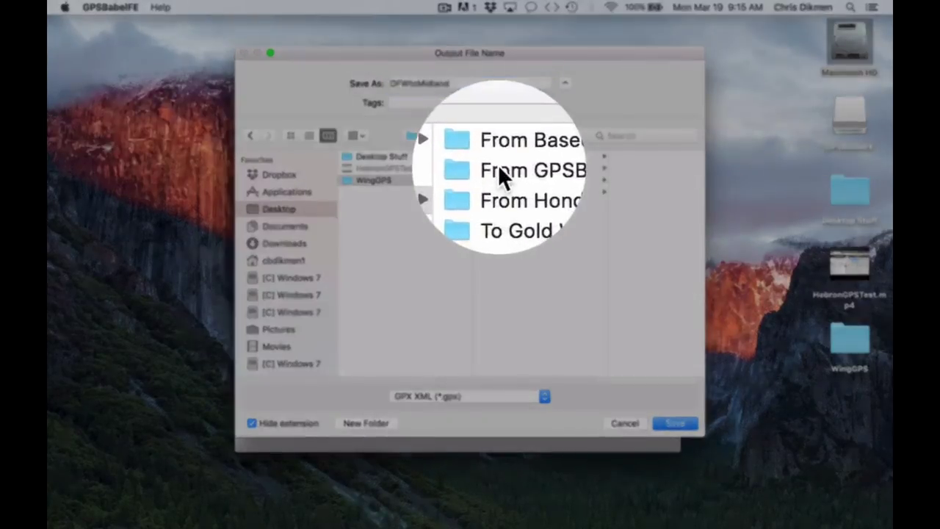
pyautogui.click(530, 168)
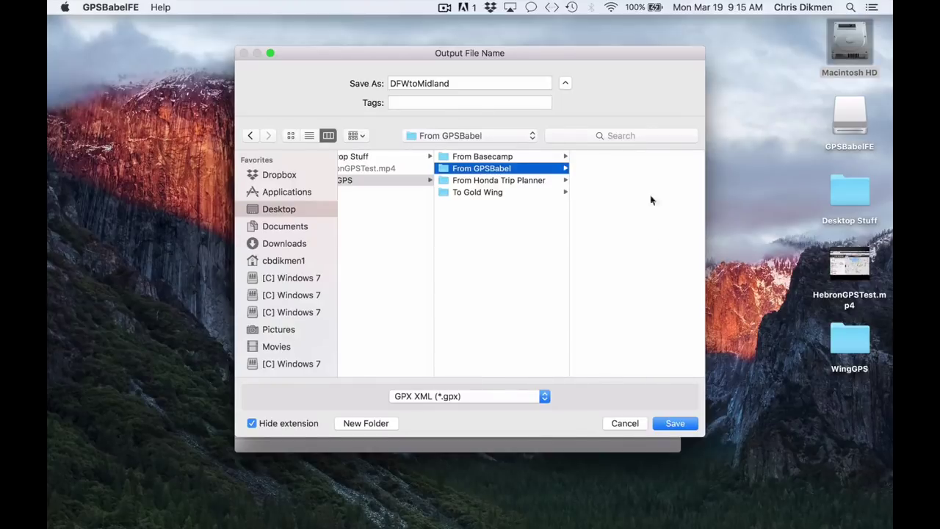
pyautogui.click(674, 425)
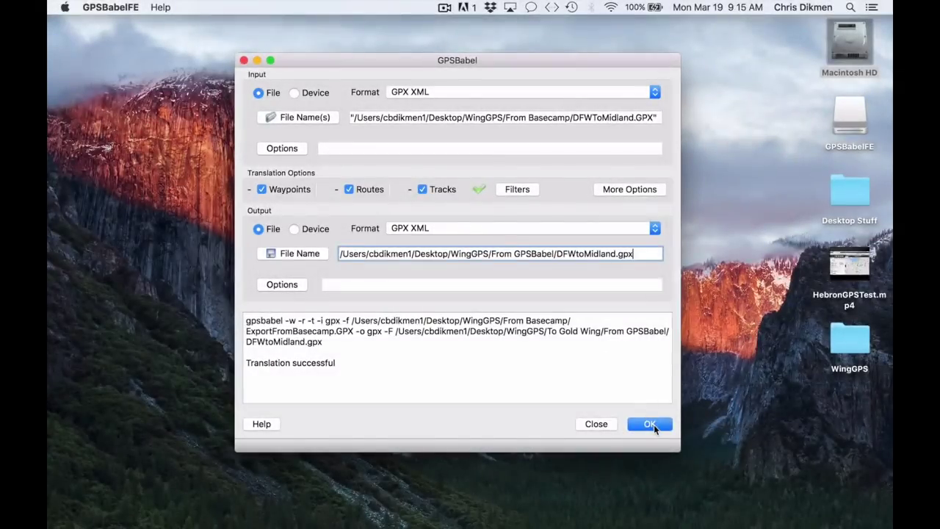
# Run the GPX translation and check that the log reports Translation successful
pyautogui.click(654, 425)
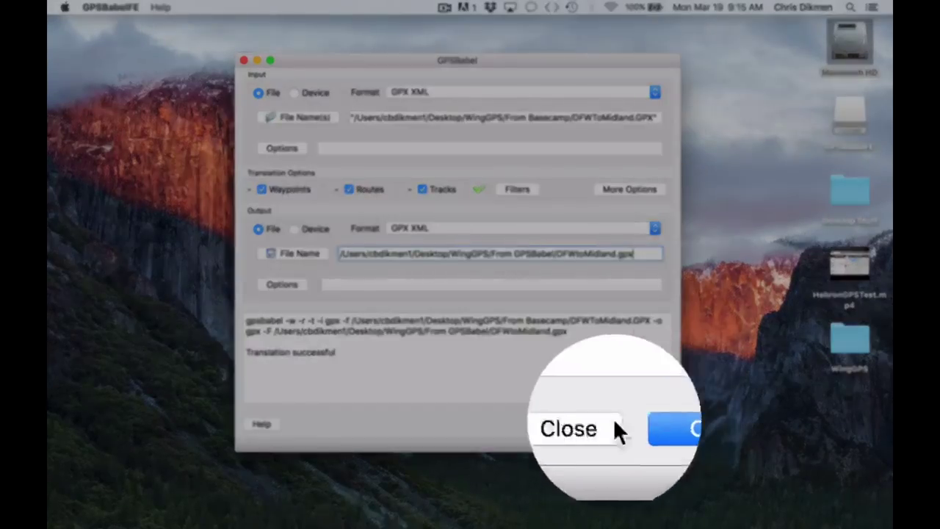
pyautogui.moveTo(252, 358); pyautogui.dragTo(326, 356)
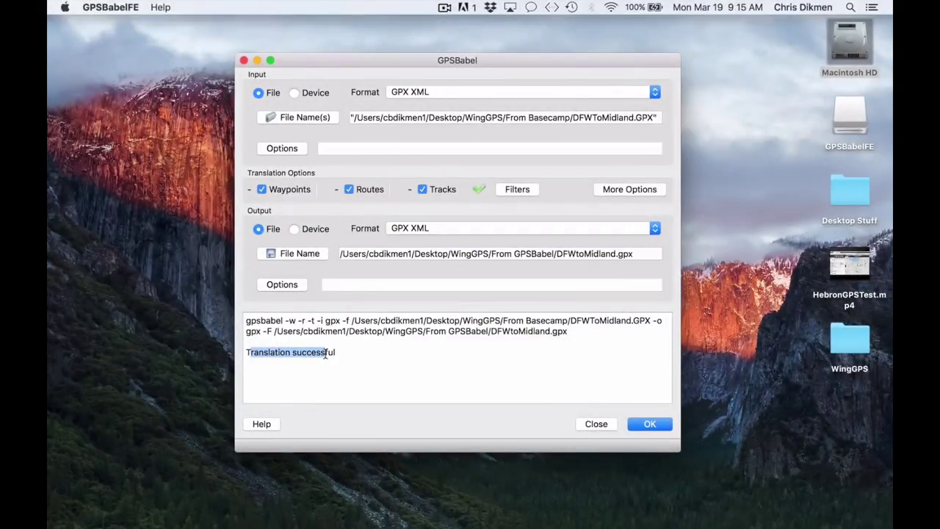
pyautogui.click(325, 354)
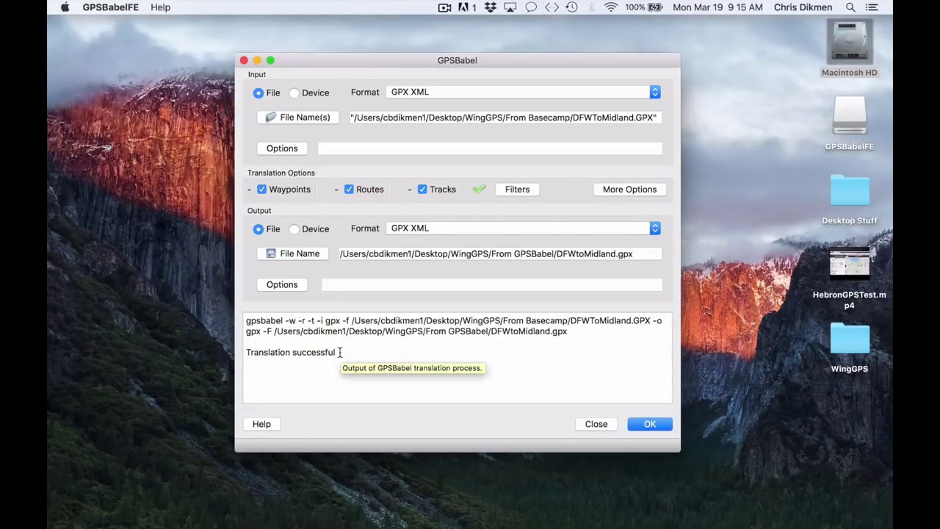
pyautogui.doubleClick(852, 41)
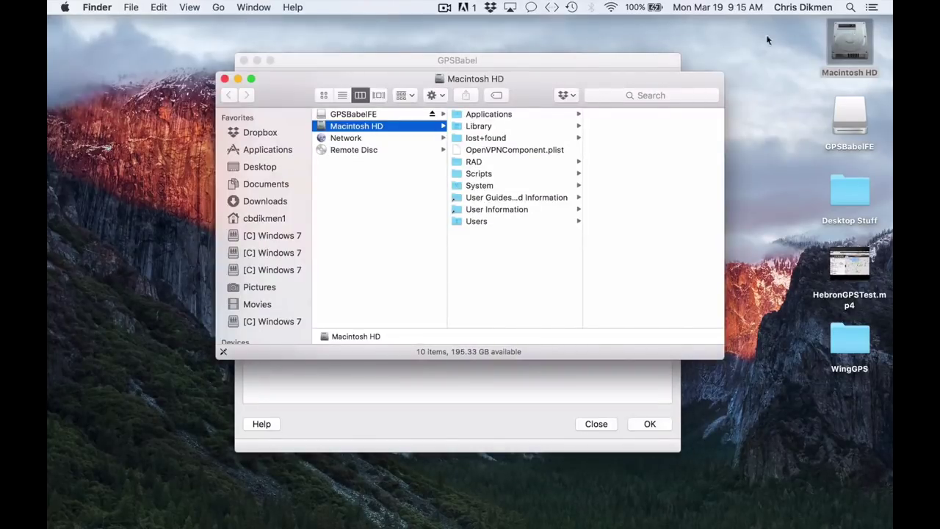
# In Finder, browse Desktop/WingGPS/From GPSBabel and select DFWtoMidland.gpx
pyautogui.click(235, 167)
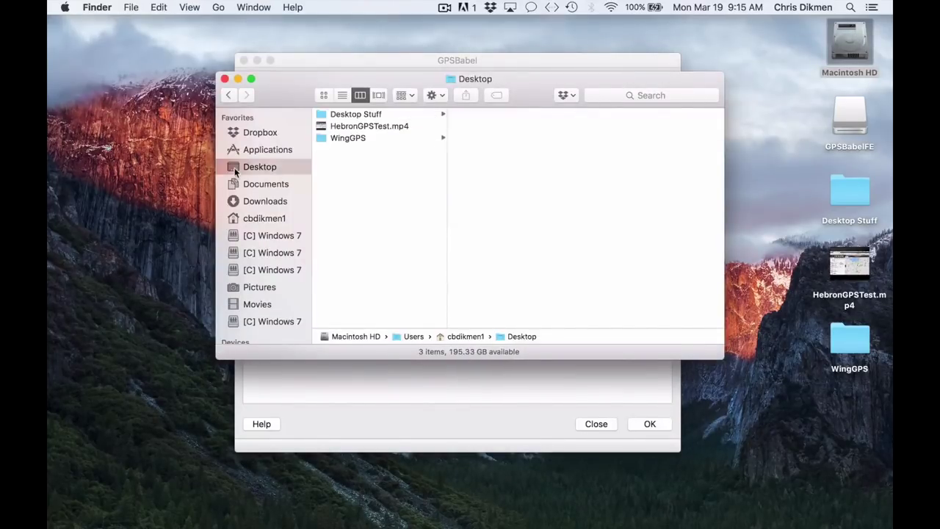
pyautogui.click(340, 138)
pyautogui.click(485, 126)
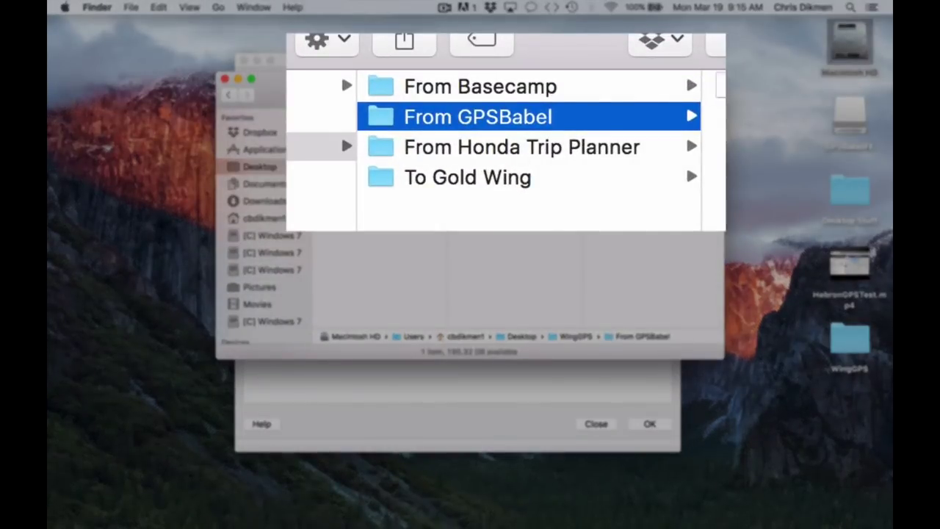
pyautogui.press('Right')
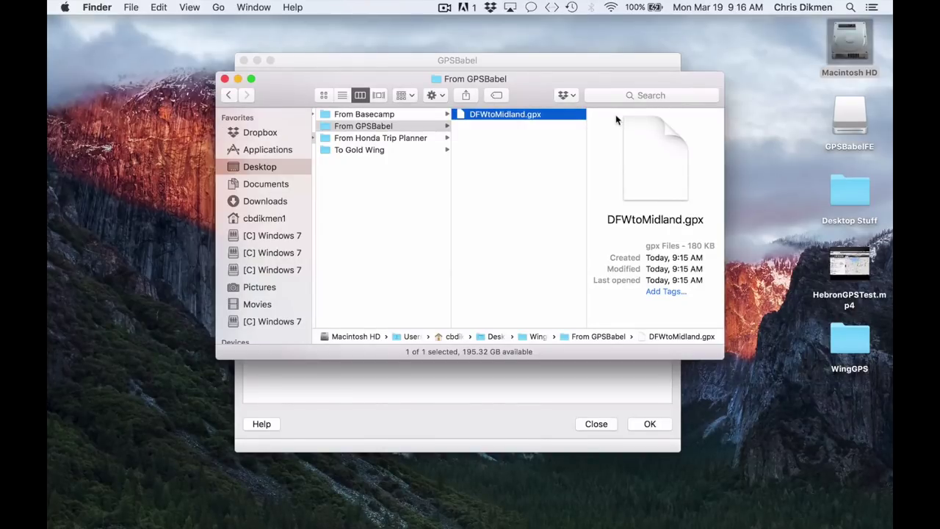
# Open the empty From Honda Trip Planner folder and bring the Honda Trip Planner window forward
pyautogui.click(383, 138)
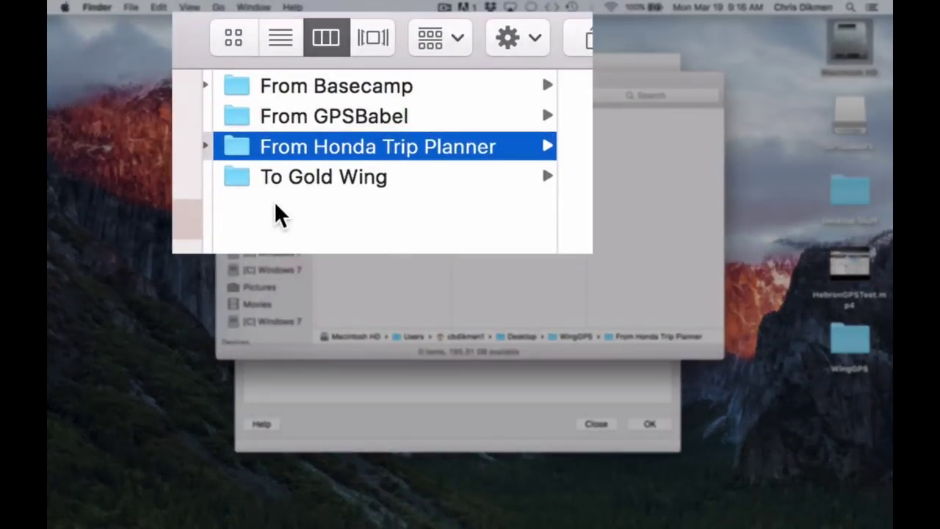
pyautogui.moveTo(279, 522)
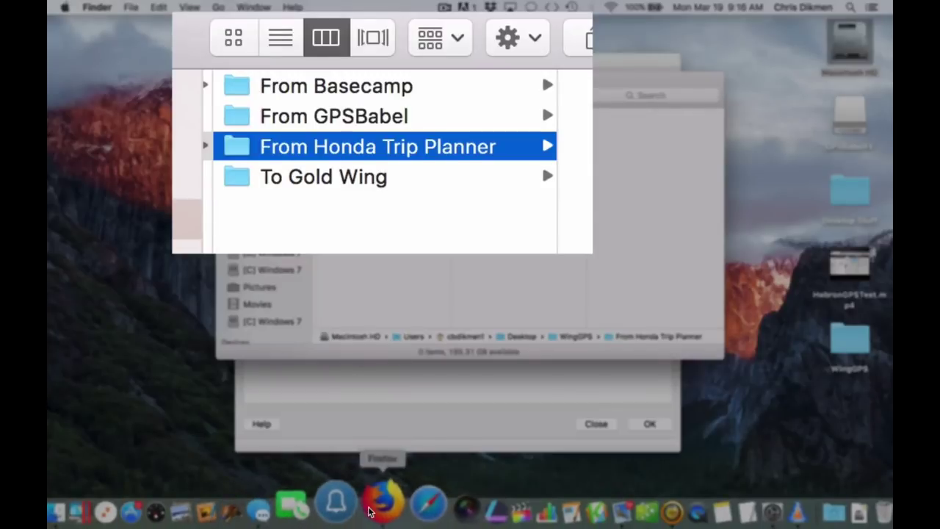
pyautogui.click(371, 507)
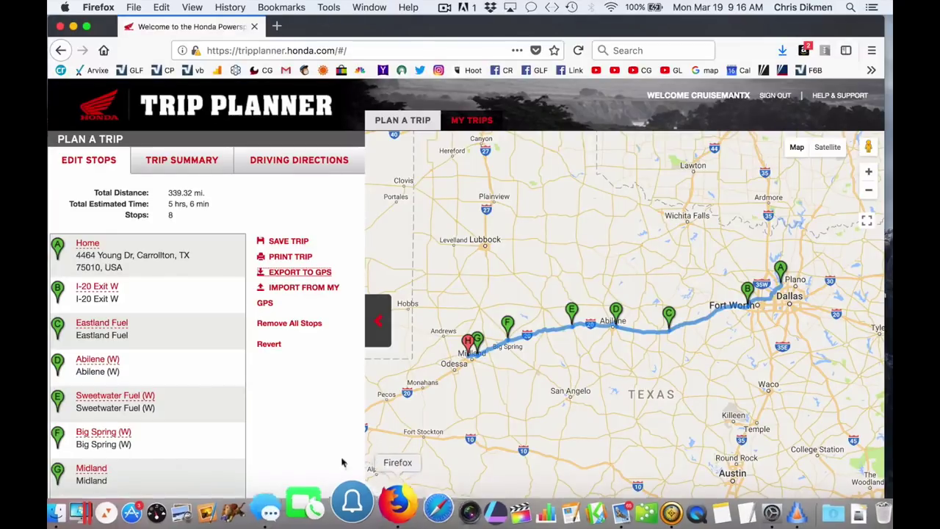
# Review the 8-stop, 339.32-mile trip's stops and export it to GPS
pyautogui.scroll(-5, 120, 375)
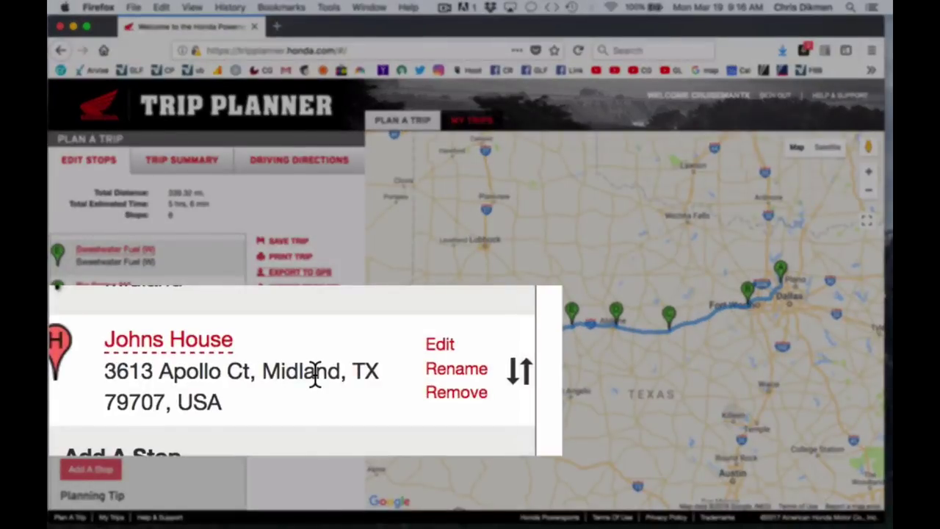
pyautogui.scroll(5, 158, 375)
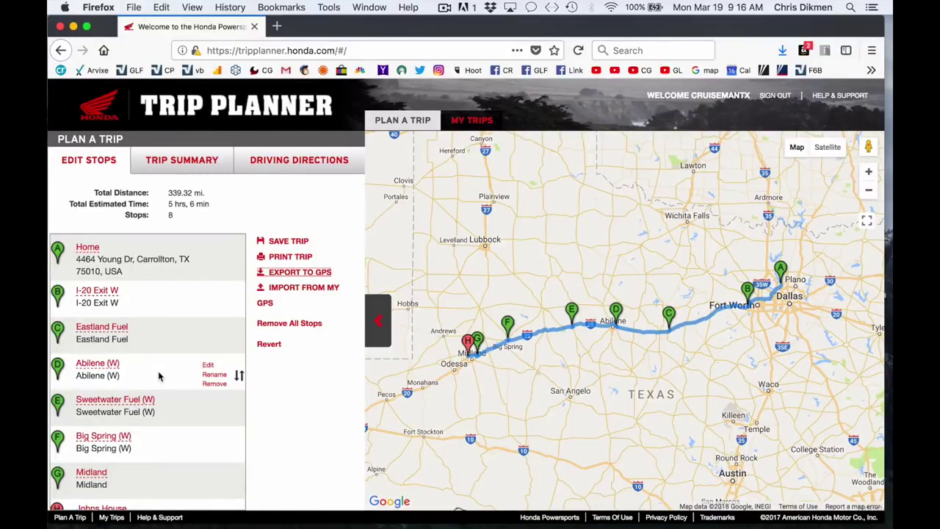
pyautogui.click(306, 274)
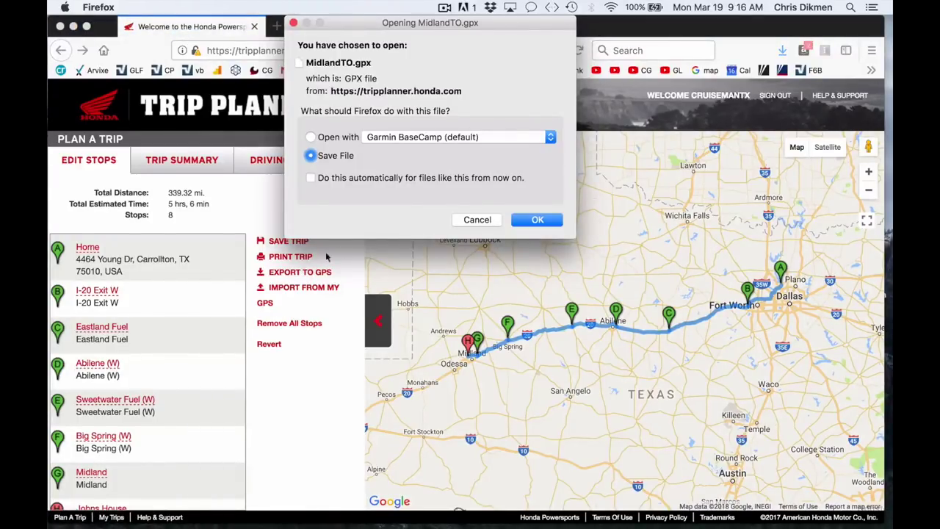
# Save the GPX download as DFWtoMidland.gpx in the From Honda Trip Planner folder
pyautogui.click(520, 220)
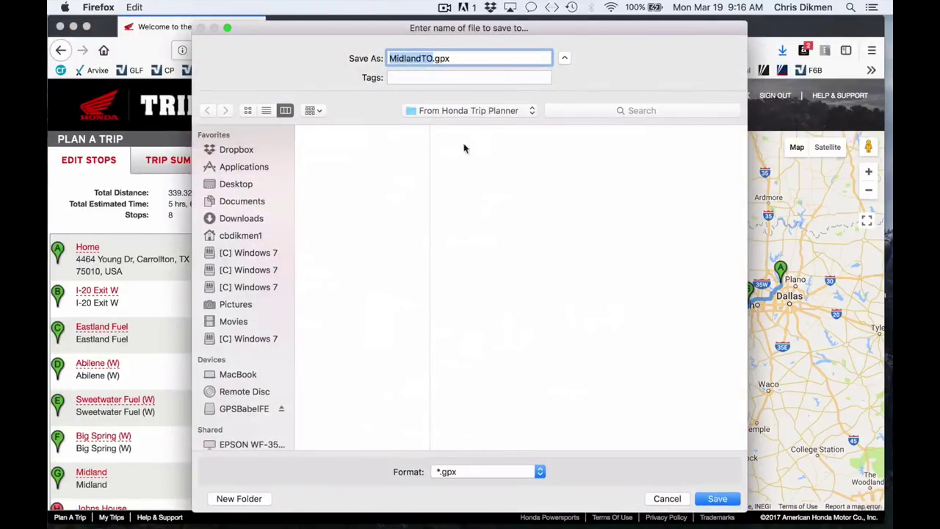
pyautogui.click(445, 112)
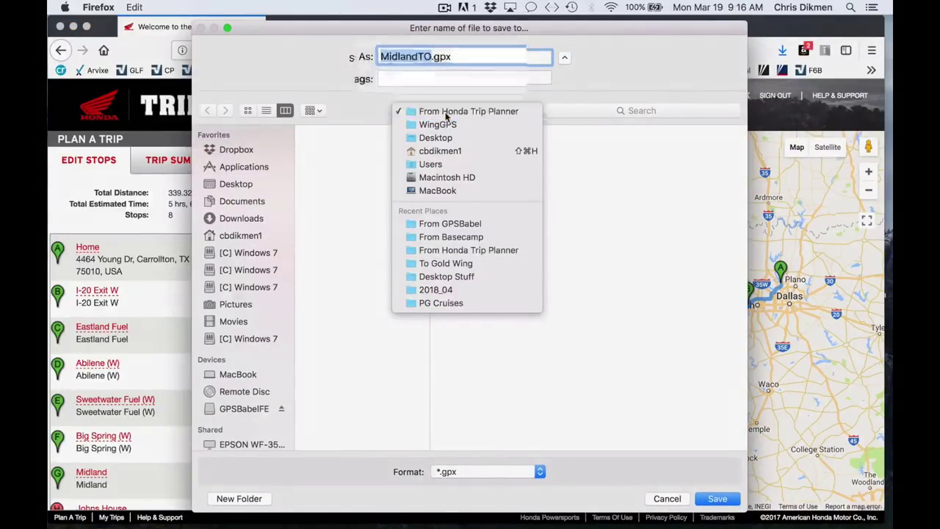
pyautogui.click(445, 111)
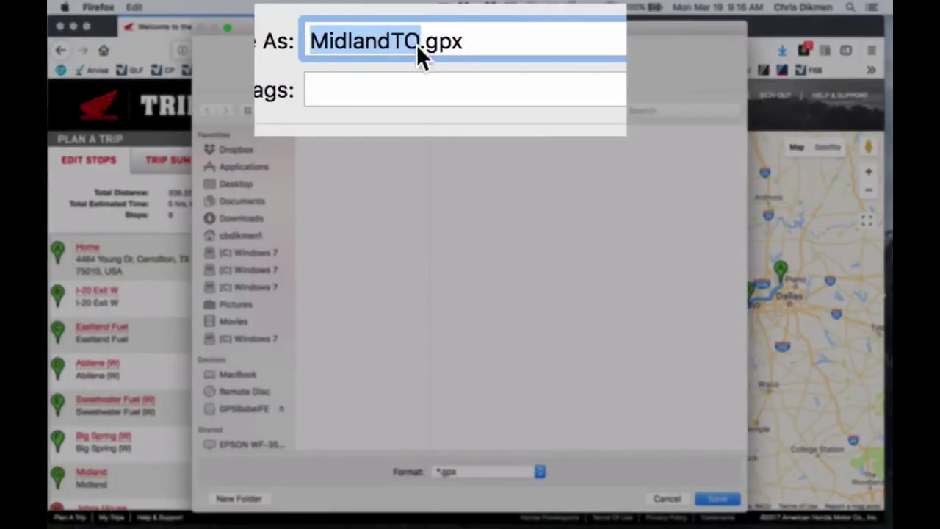
pyautogui.write('DFF')
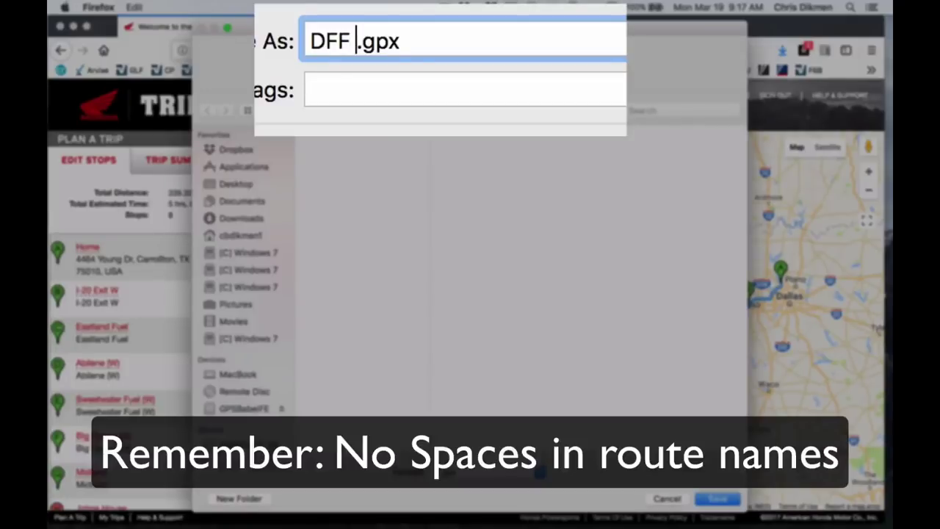
pyautogui.press('BackSpace')
pyautogui.press('BackSpace')
pyautogui.write('Wto')
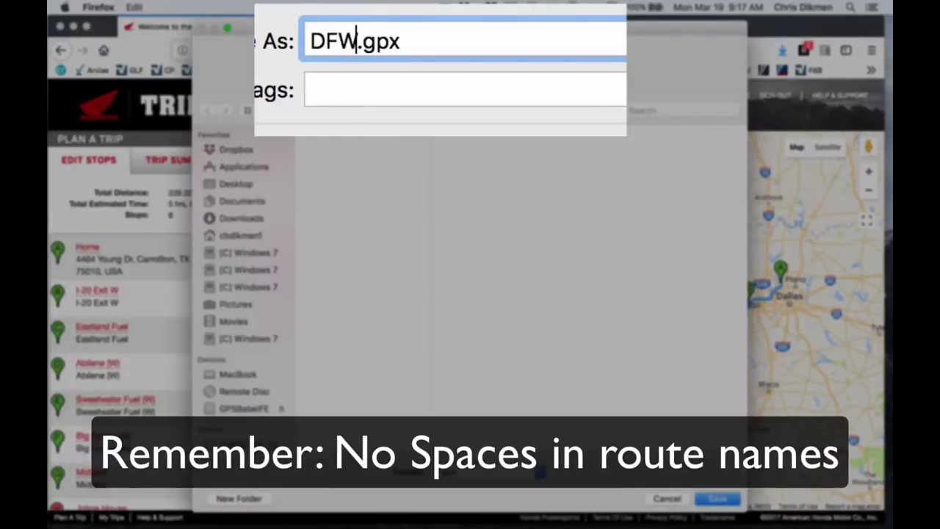
pyautogui.write('Midland')
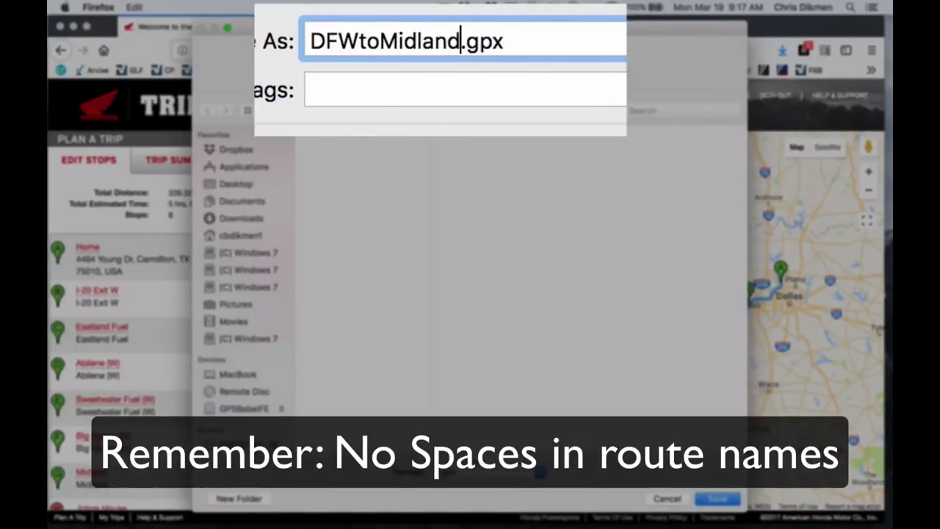
pyautogui.click(703, 496)
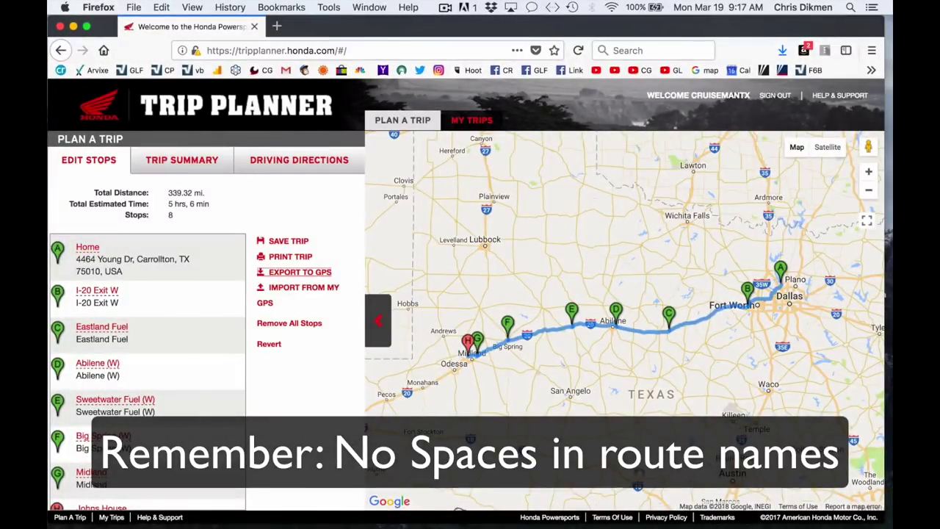
# Return to Finder and open WingGPS/From Honda Trip Planner to see DFWtoMidland.gpx
pyautogui.click(73, 27)
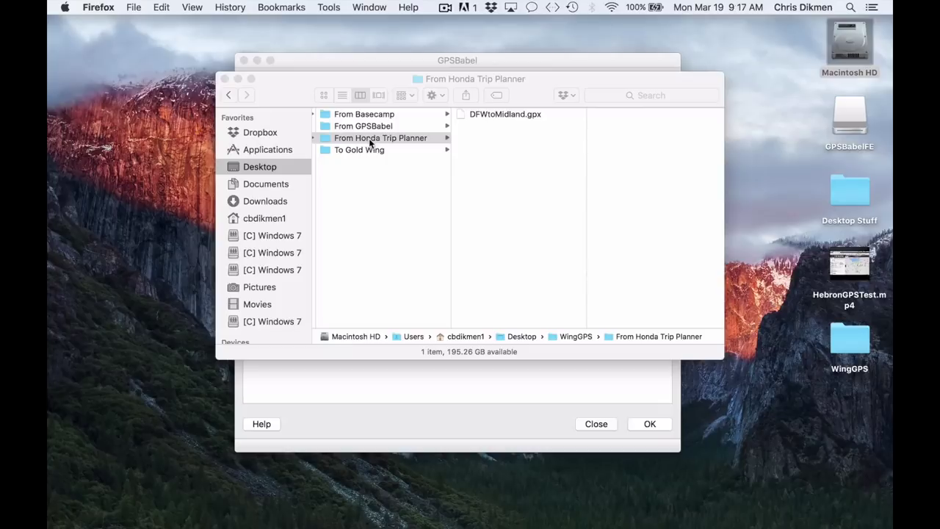
pyautogui.click(376, 128)
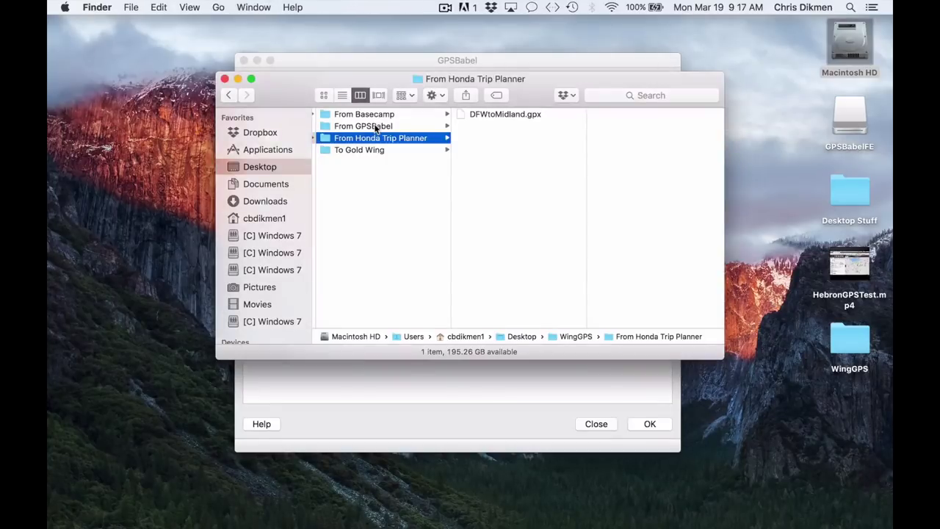
pyautogui.click(376, 126)
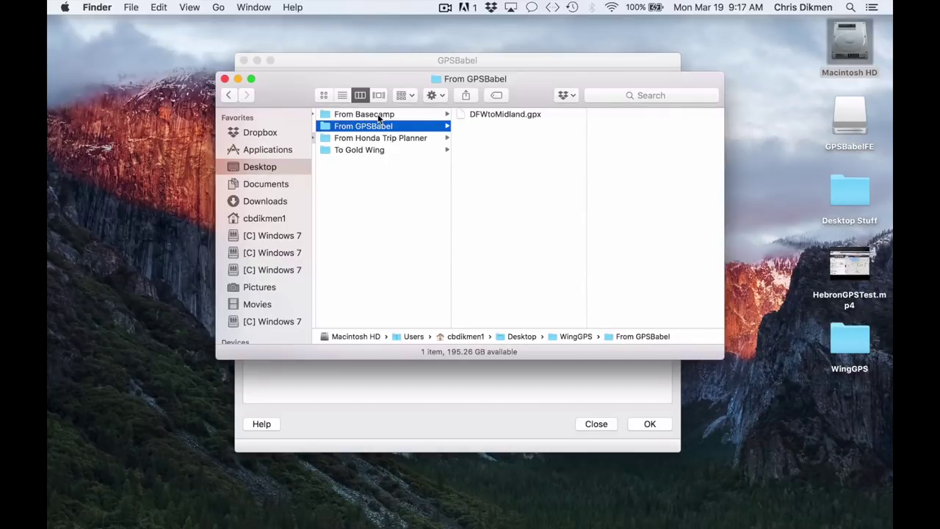
pyautogui.click(372, 138)
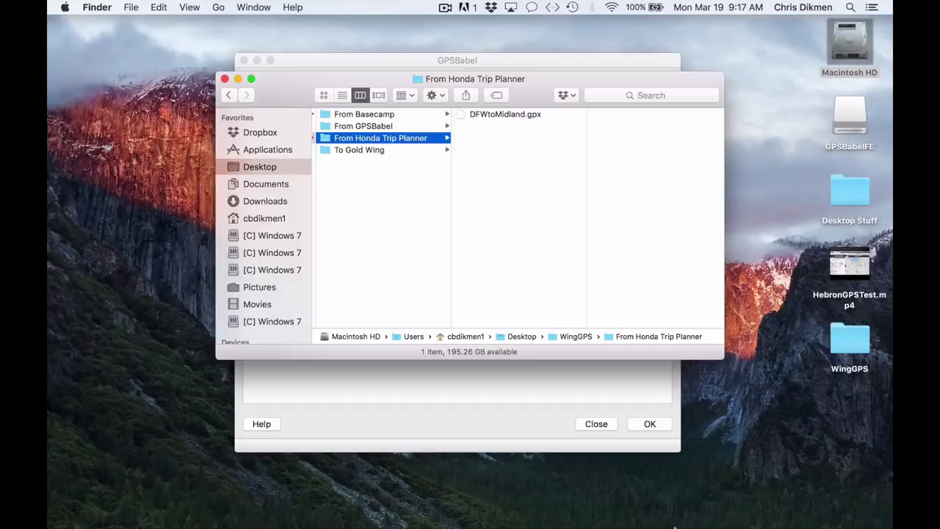
pyautogui.moveTo(676, 522)
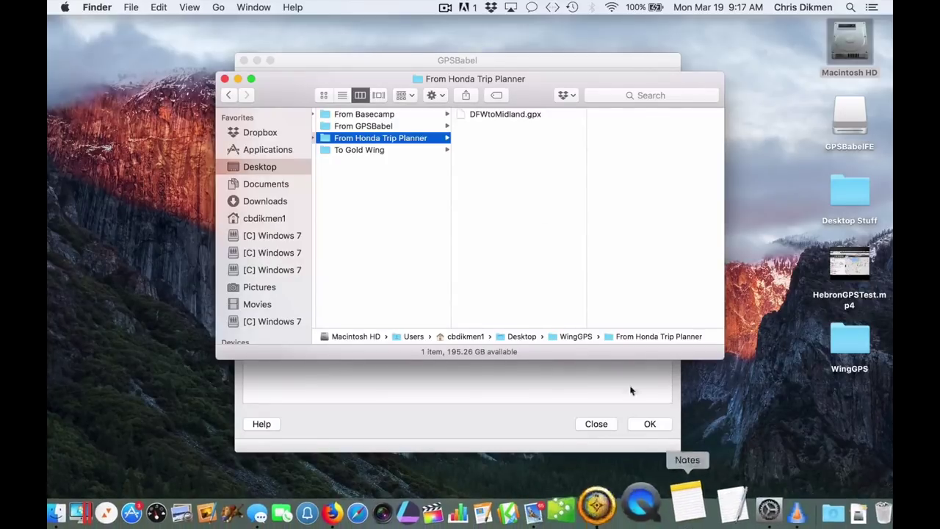
# Open the Honda DFWtoMidland.gpx in TextEdit as raw XML and widen its window
pyautogui.moveTo(485, 114); pyautogui.dragTo(701, 507)
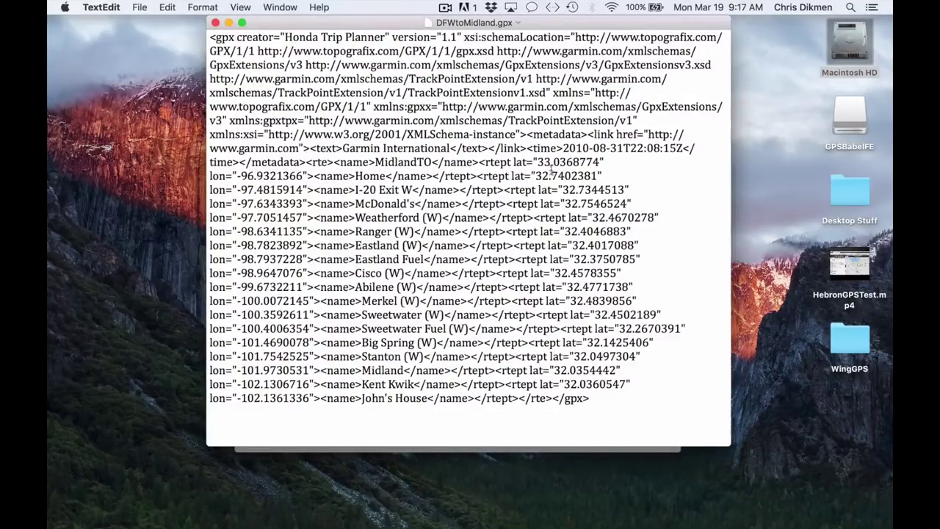
pyautogui.moveTo(605, 25); pyautogui.dragTo(459, 36)
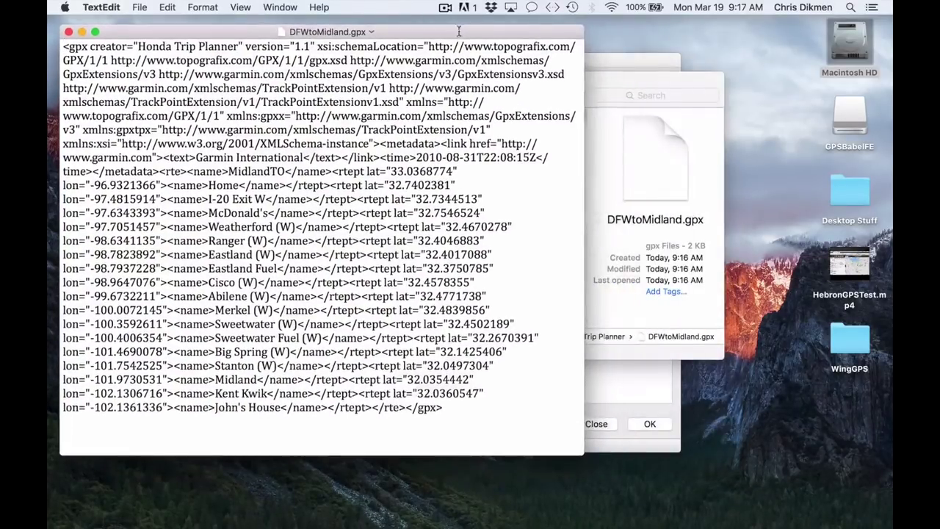
pyautogui.moveTo(580, 457); pyautogui.dragTo(676, 526)
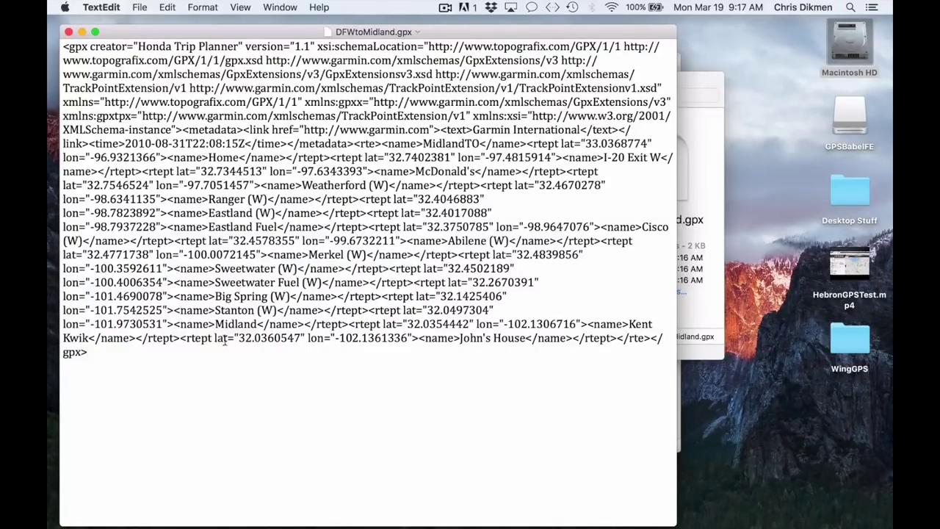
# Split the final John's House route point onto its own line
pyautogui.click(180, 338)
pyautogui.press('Return')
pyautogui.press('Return')
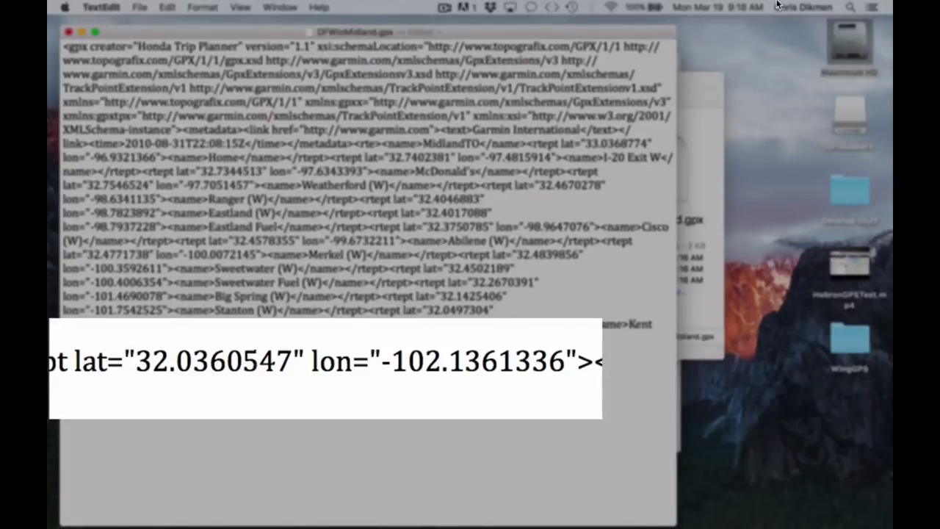
pyautogui.click(692, 73)
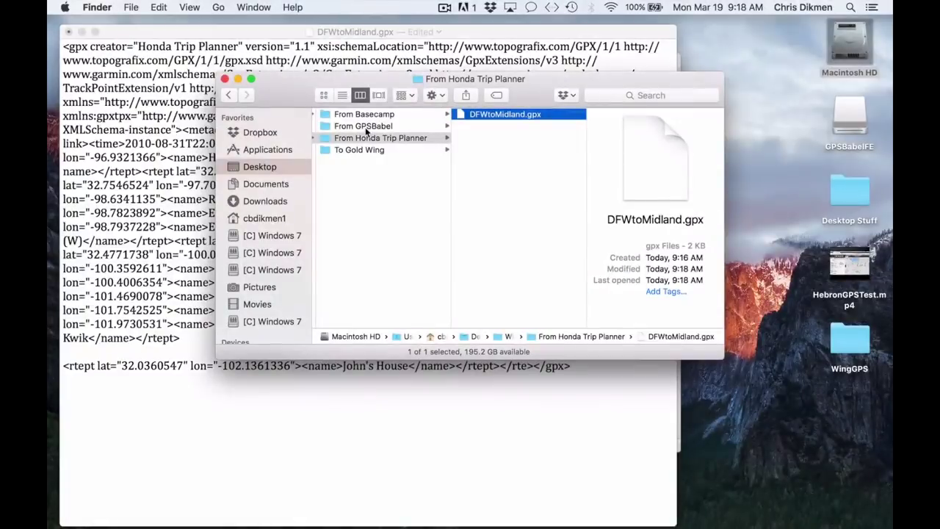
# Open DFWtoMidland.gpx from the From GPSBabel folder in TextEdit and scroll to its end
pyautogui.click(365, 127)
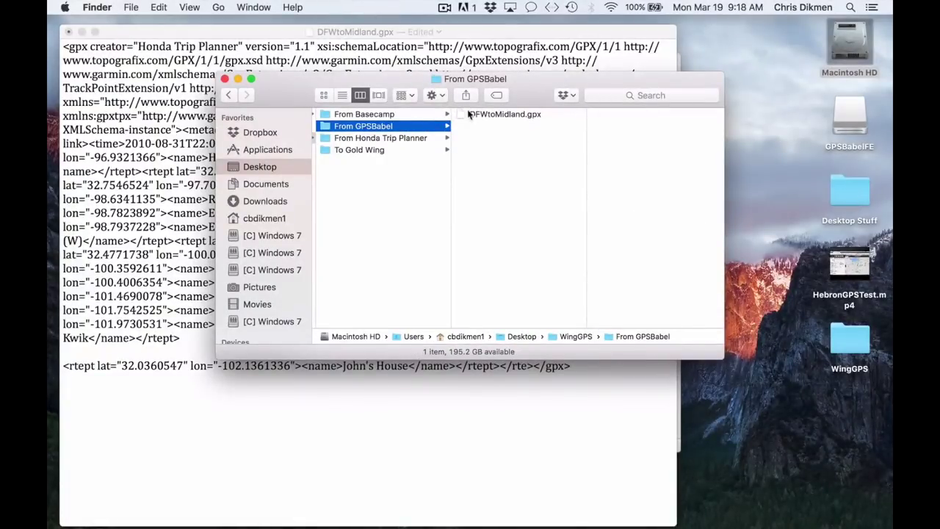
pyautogui.click(466, 114)
pyautogui.moveTo(466, 114); pyautogui.dragTo(699, 503)
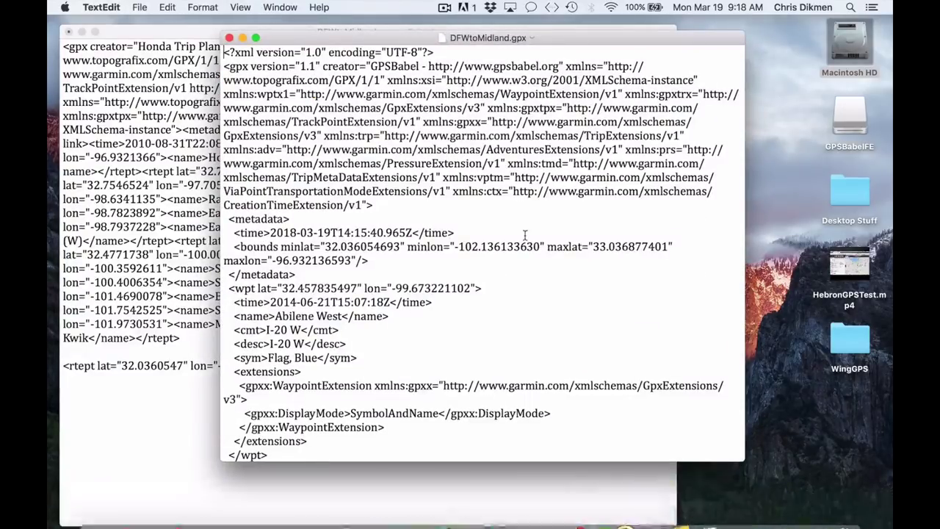
pyautogui.scroll(-3, 524, 234)
pyautogui.scroll(-15, 525, 235)
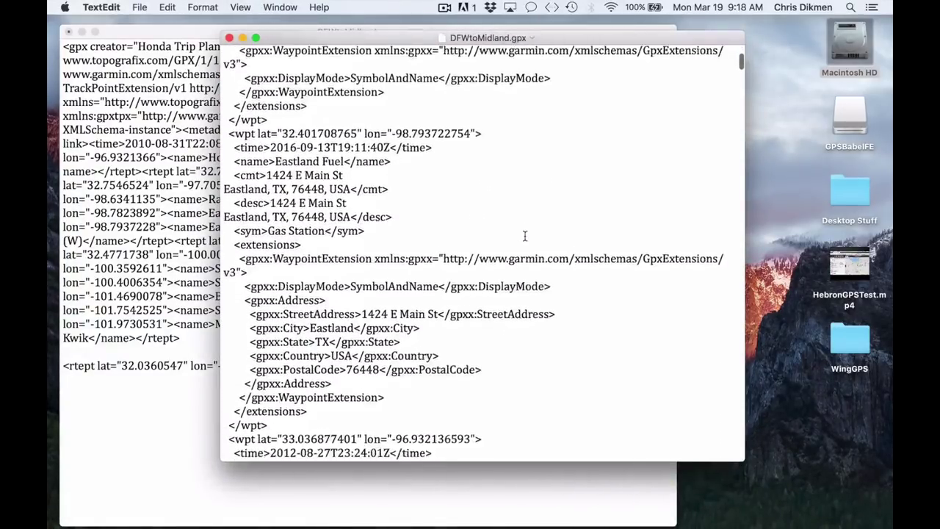
pyautogui.scroll(-15, 525, 235)
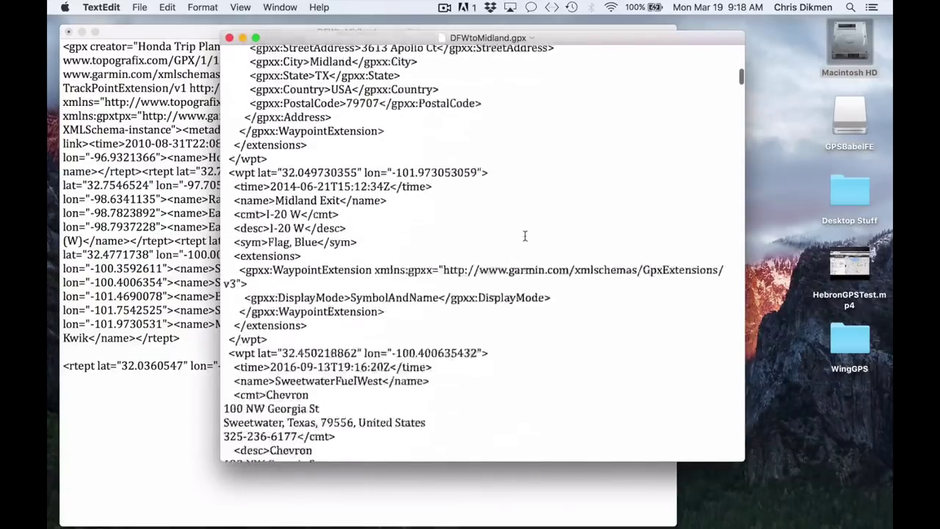
pyautogui.scroll(-15, 525, 235)
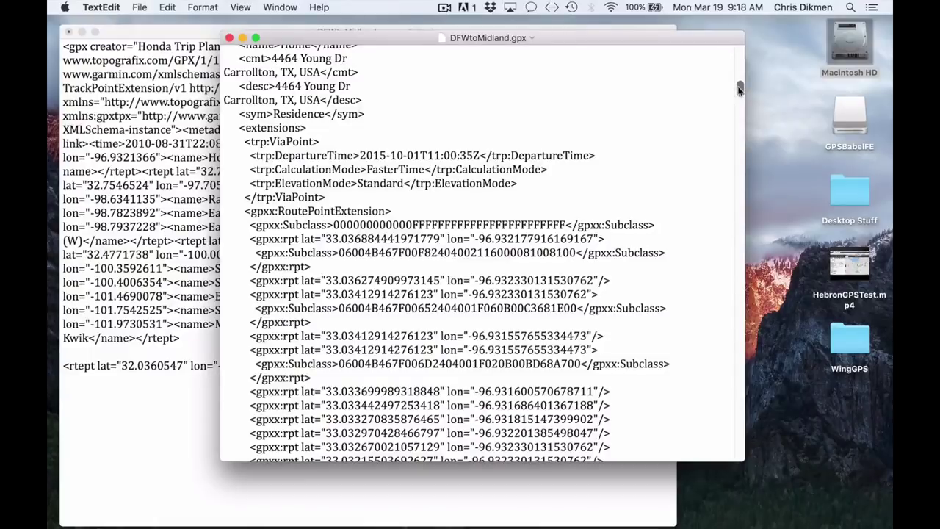
pyautogui.moveTo(740, 90); pyautogui.dragTo(751, 476)
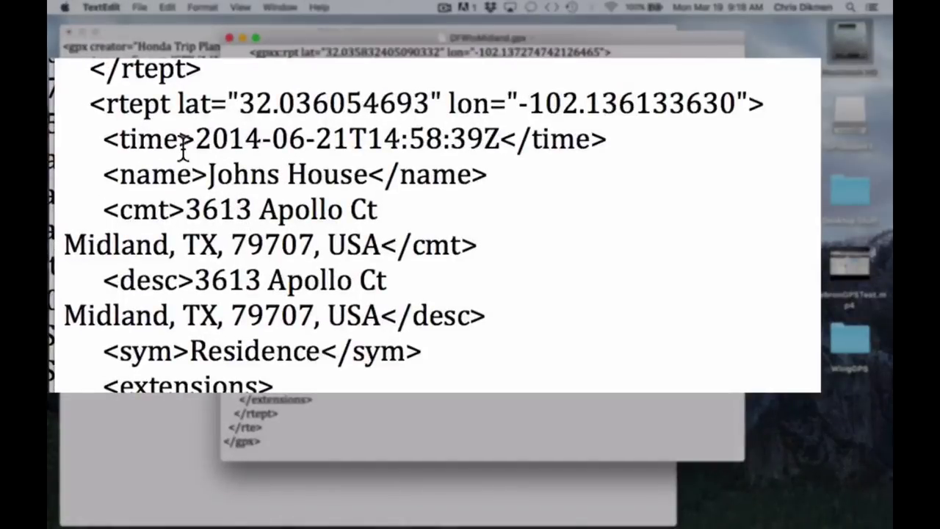
# Set the Johns House point apart with blank lines and move its window right
pyautogui.click(208, 69)
pyautogui.press('Return')
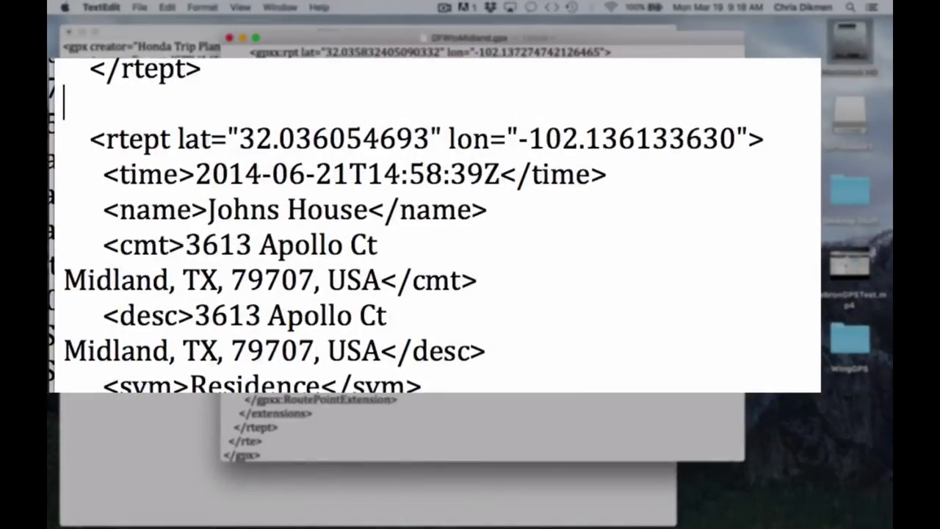
pyautogui.click(284, 425)
pyautogui.press('Return')
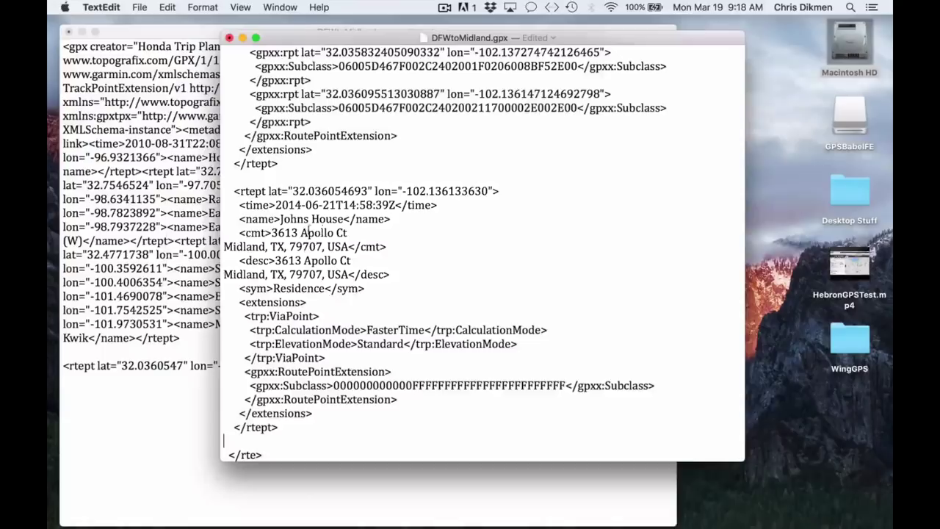
pyautogui.moveTo(353, 42); pyautogui.dragTo(494, 36)
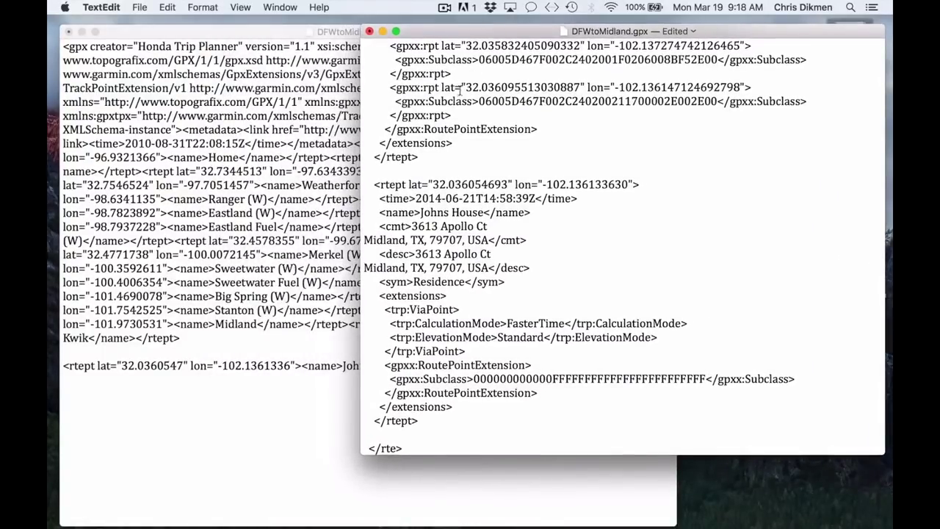
# Highlight the extra digits 693 of the Johns House latitude 32.036054693
pyautogui.moveTo(432, 184); pyautogui.dragTo(509, 185)
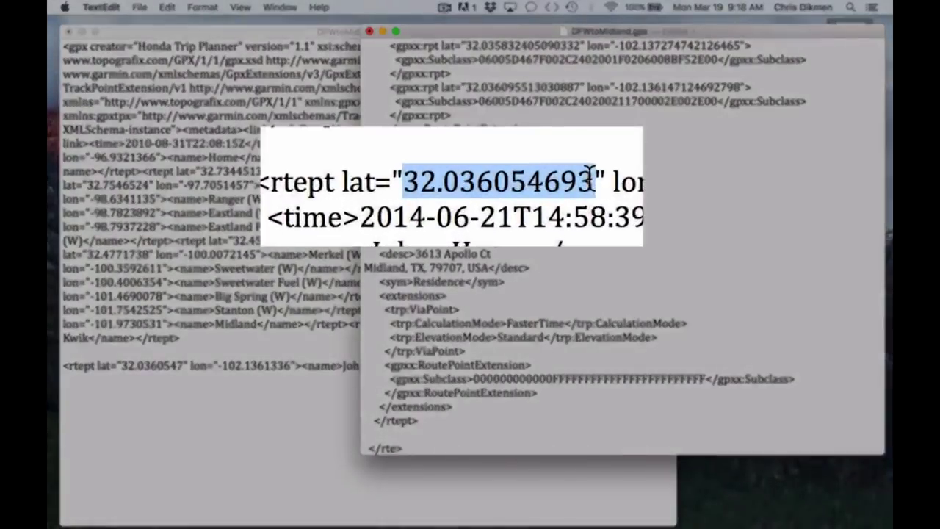
pyautogui.click(490, 183)
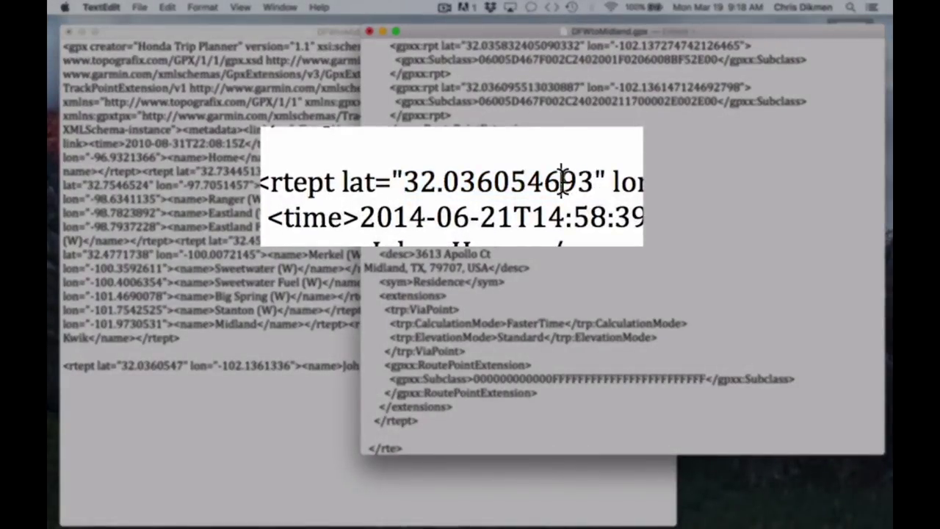
pyautogui.moveTo(561, 181); pyautogui.dragTo(586, 182)
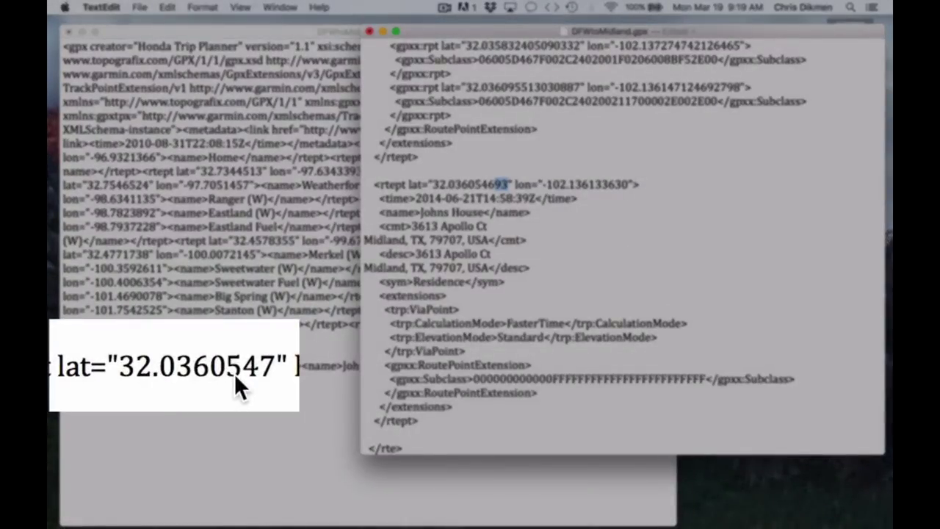
pyautogui.click(235, 373)
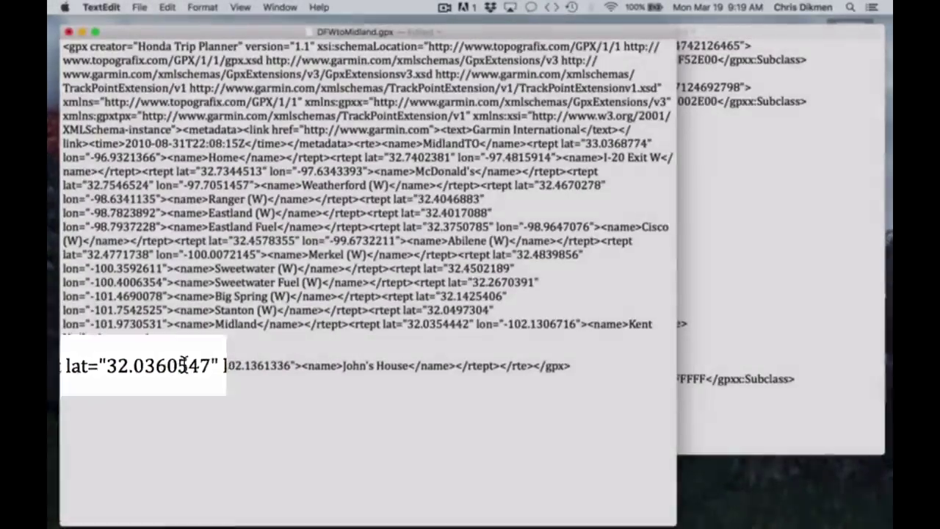
pyautogui.click(696, 167)
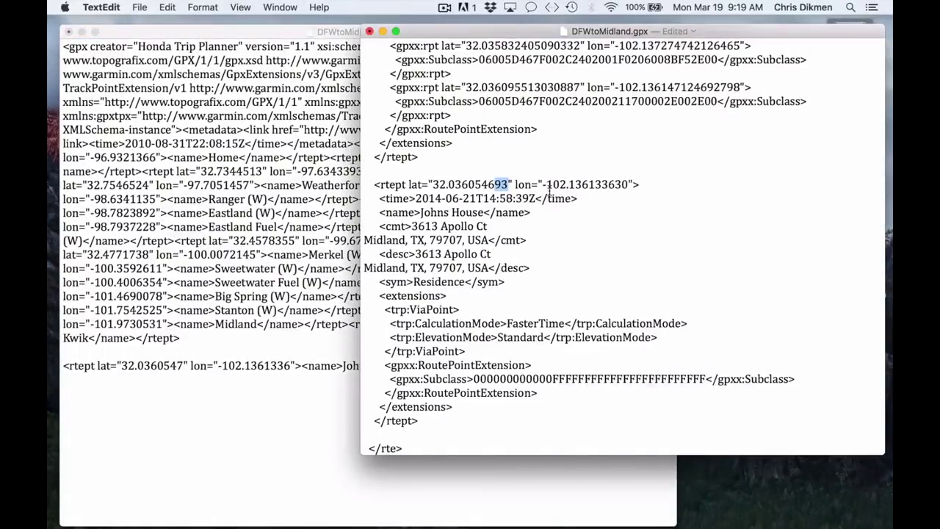
pyautogui.click(485, 185)
pyautogui.moveTo(486, 184); pyautogui.dragTo(507, 180)
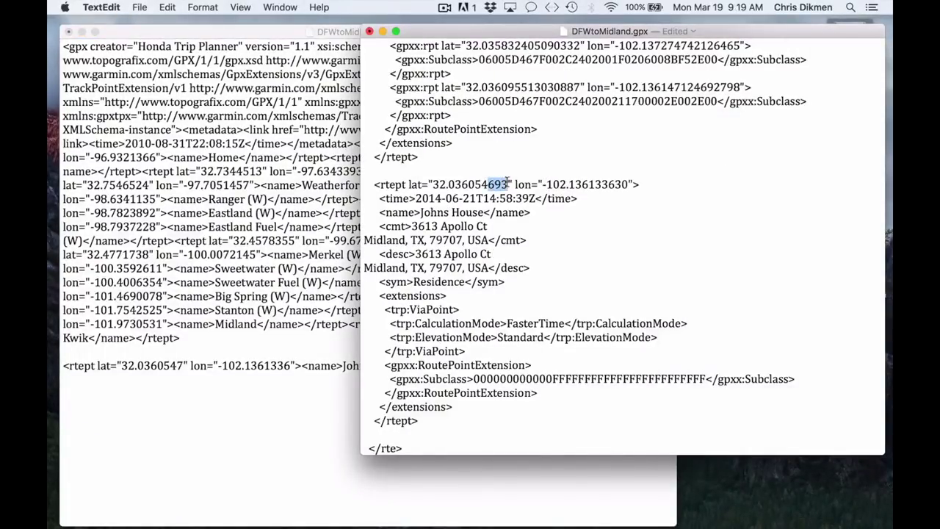
pyautogui.click(336, 240)
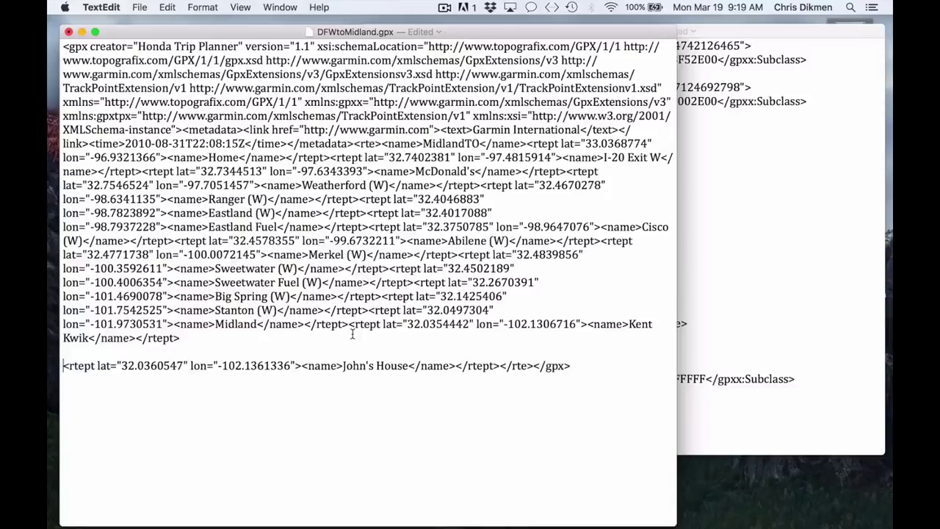
pyautogui.click(735, 250)
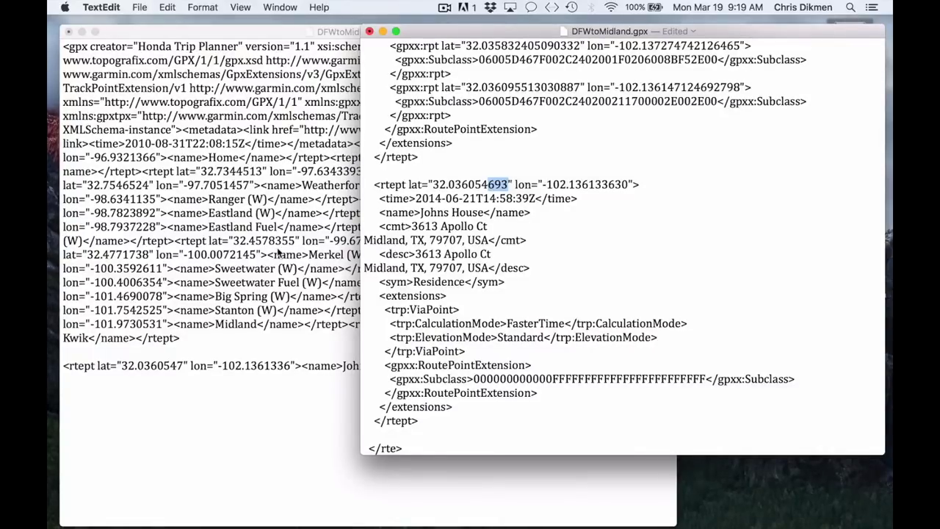
pyautogui.click(258, 312)
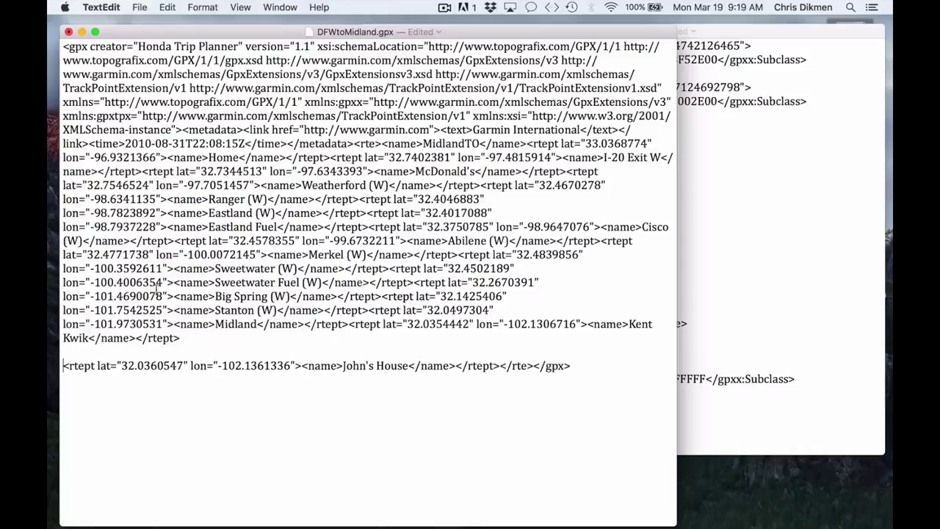
pyautogui.click(781, 252)
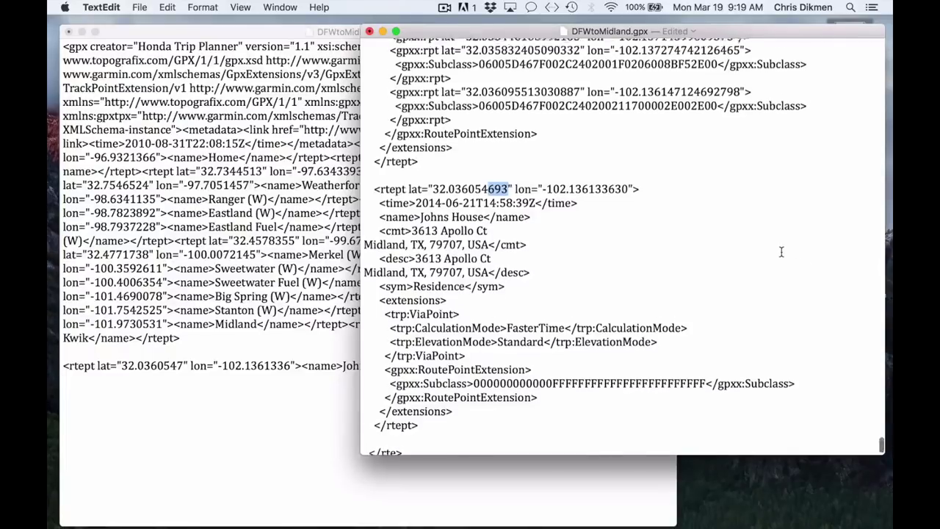
pyautogui.scroll(15, 781, 252)
pyautogui.scroll(15, 781, 252)
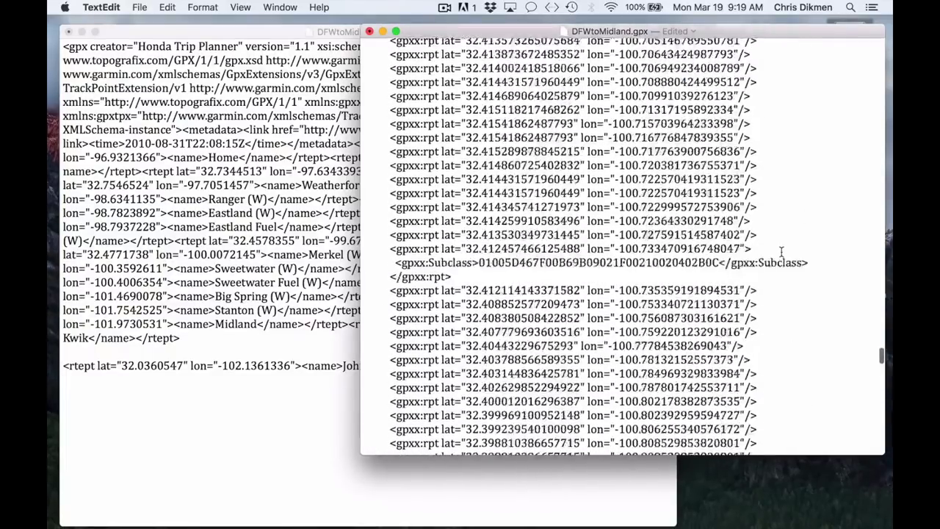
pyautogui.scroll(15, 781, 252)
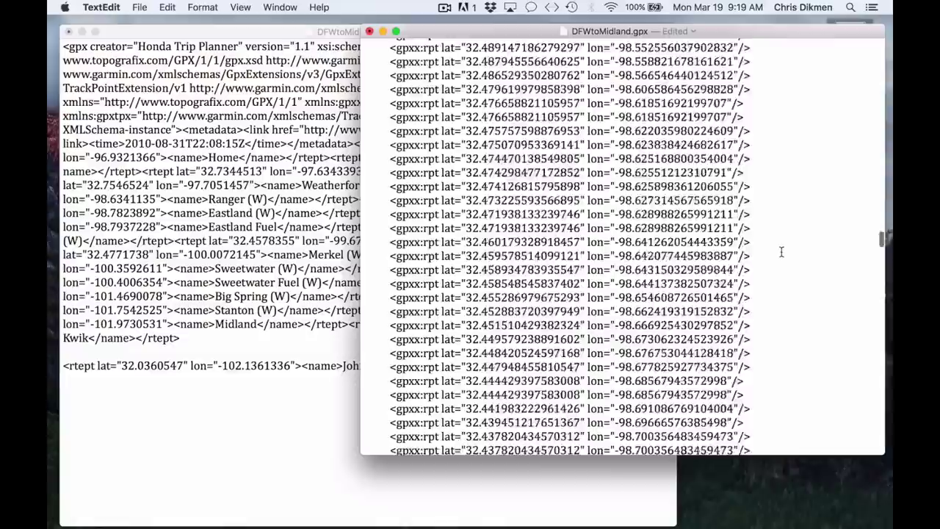